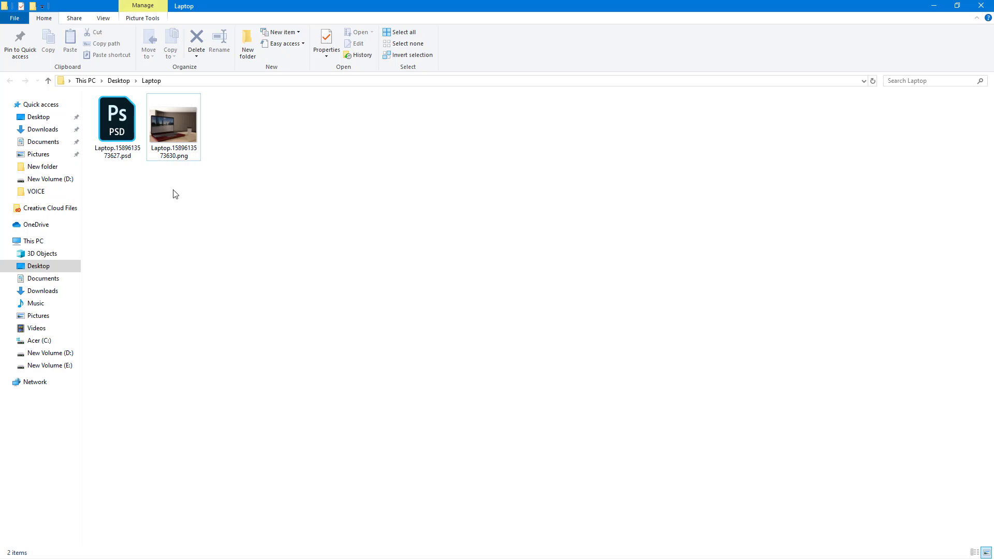
- Open the Laptop PSD file in Photoshop and maximize the program window
left_click(132, 156)
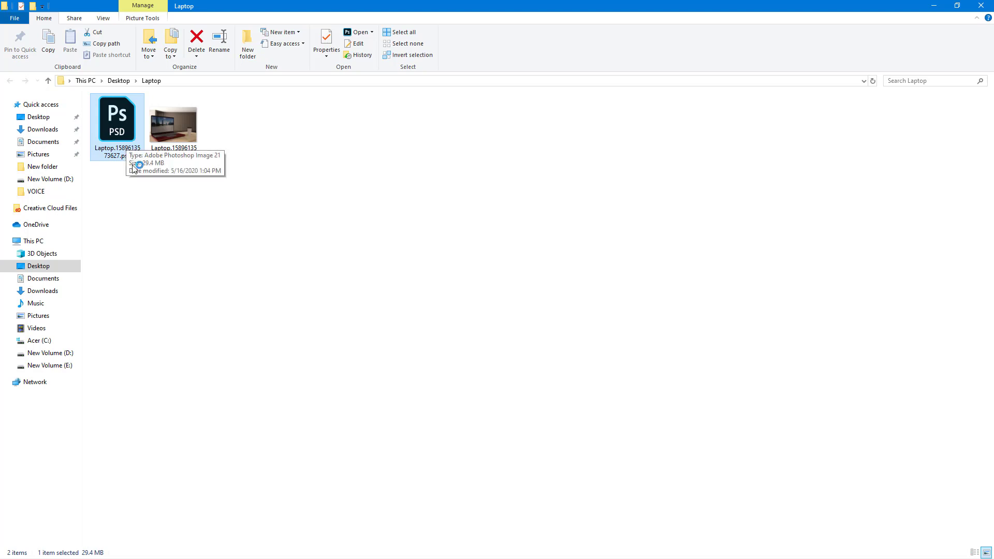
double_click(117, 141)
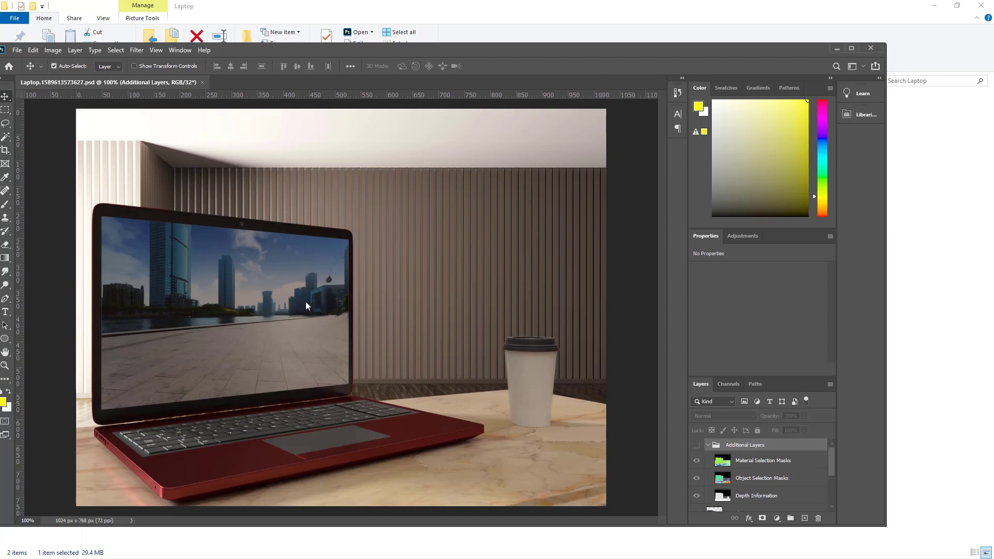
left_click_drag(583, 53, 655, 2)
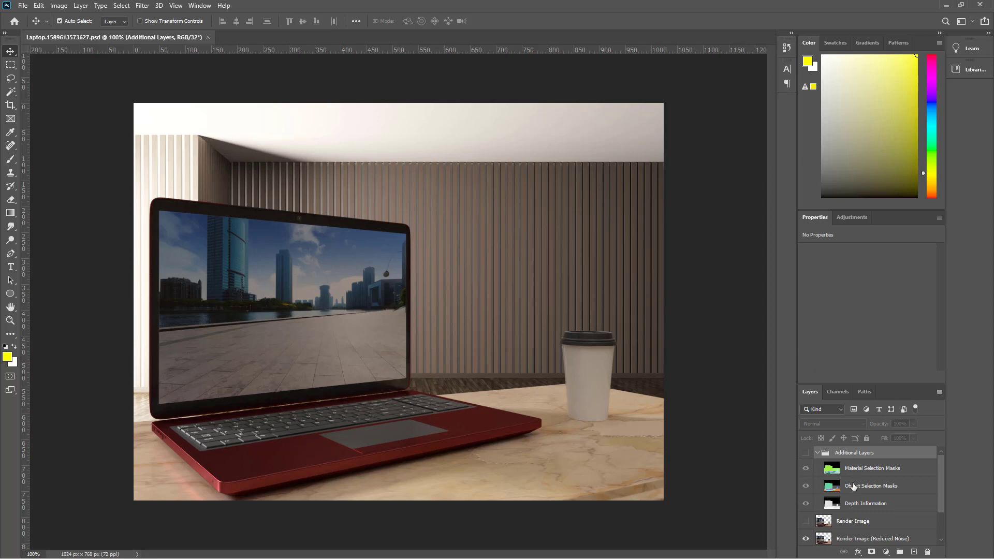
- Examine the layer stack, including the Material Selection Masks, Object Selection Masks and Depth Information layers
scroll(853, 487, "down", 3)
scroll(853, 487, "up", 3)
scroll(854, 487, "down", 3)
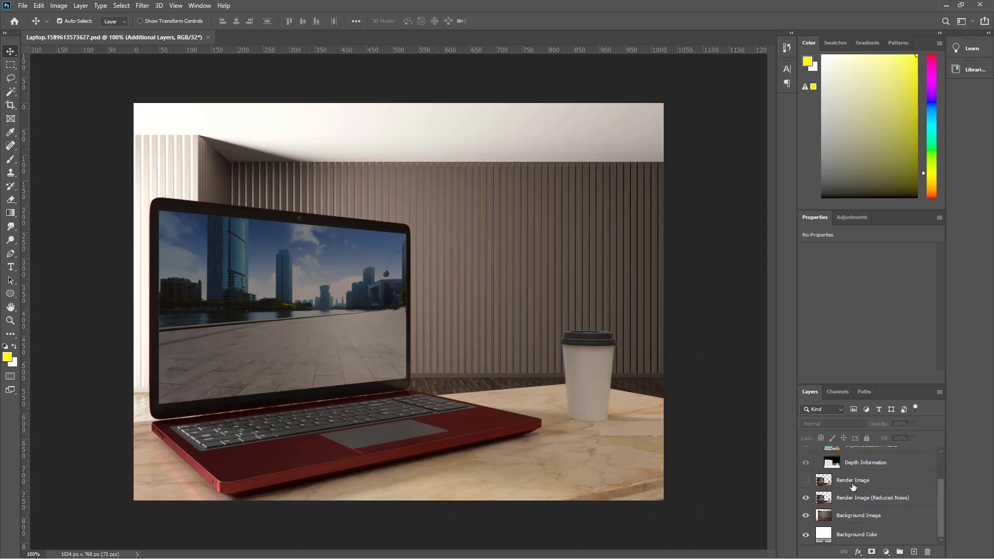
scroll(853, 486, "up", 3)
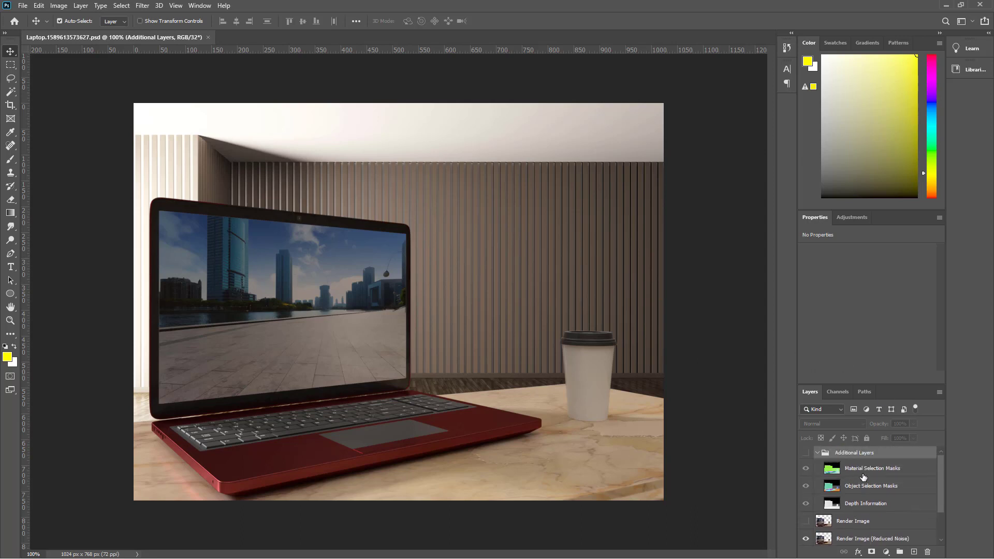
left_click(863, 476)
left_click(872, 489)
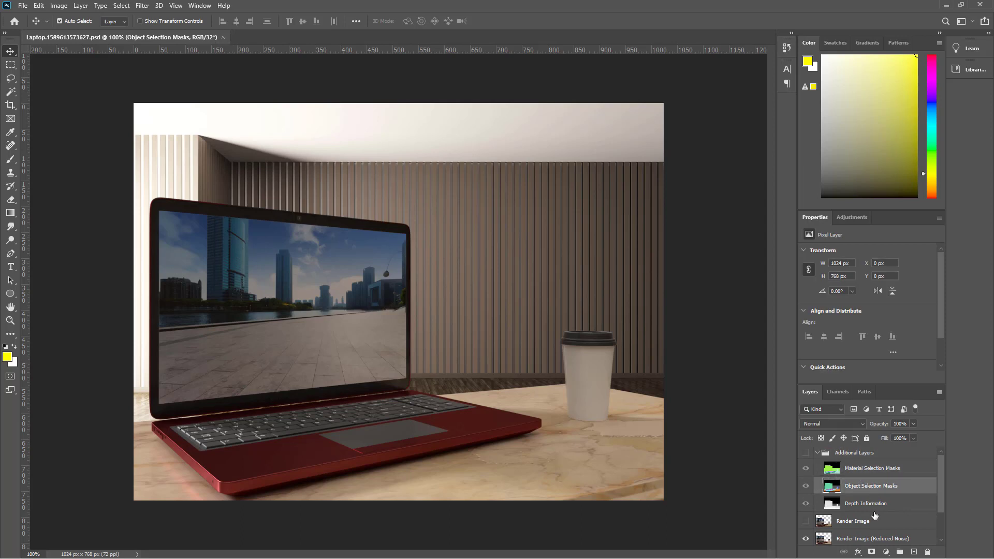
left_click(875, 505)
scroll(855, 497, "down", 1)
scroll(839, 487, "up", 1)
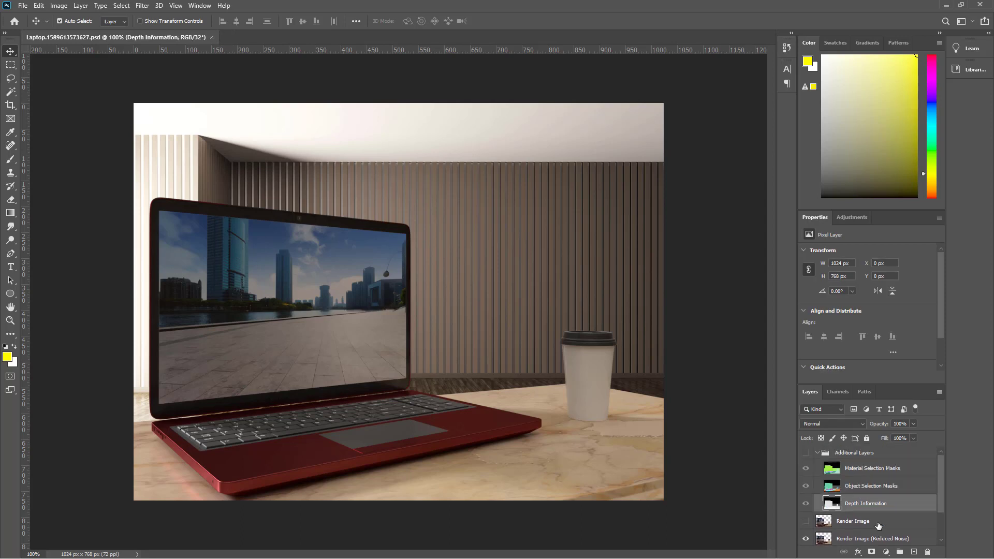
scroll(827, 481, "down", 2)
scroll(822, 480, "up", 2)
- Preview the Additional Layers group by showing and hiding it, and collapse the group
left_click(806, 453)
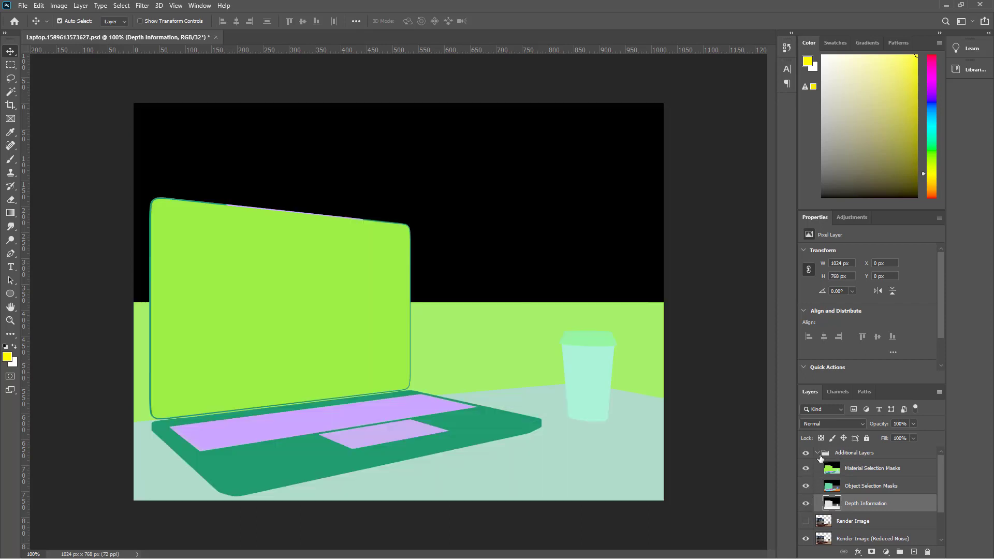
left_click(805, 454)
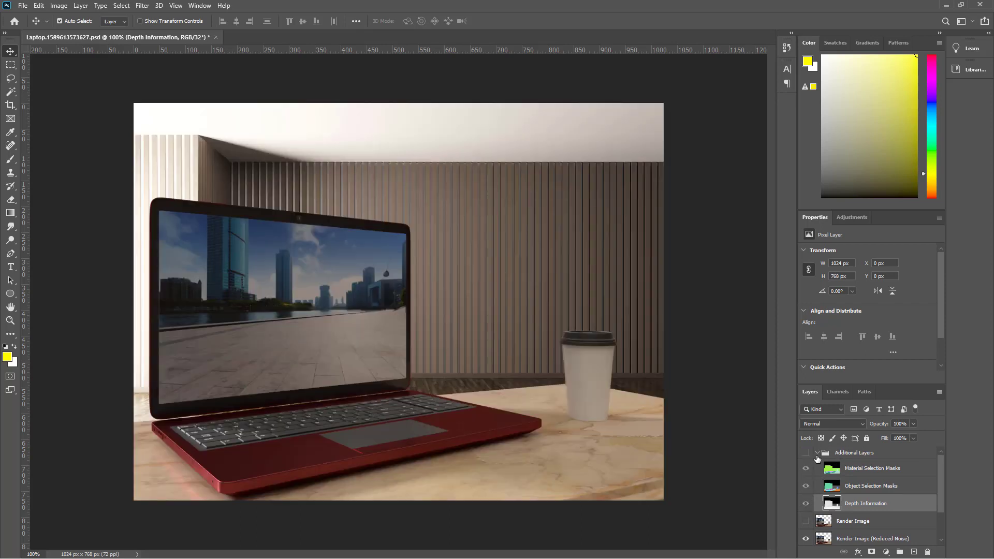
left_click(817, 452)
- Select the Render Image layer and hide the Render Image (Reduced Noise), Background Image and Background Color layers
left_click(853, 469)
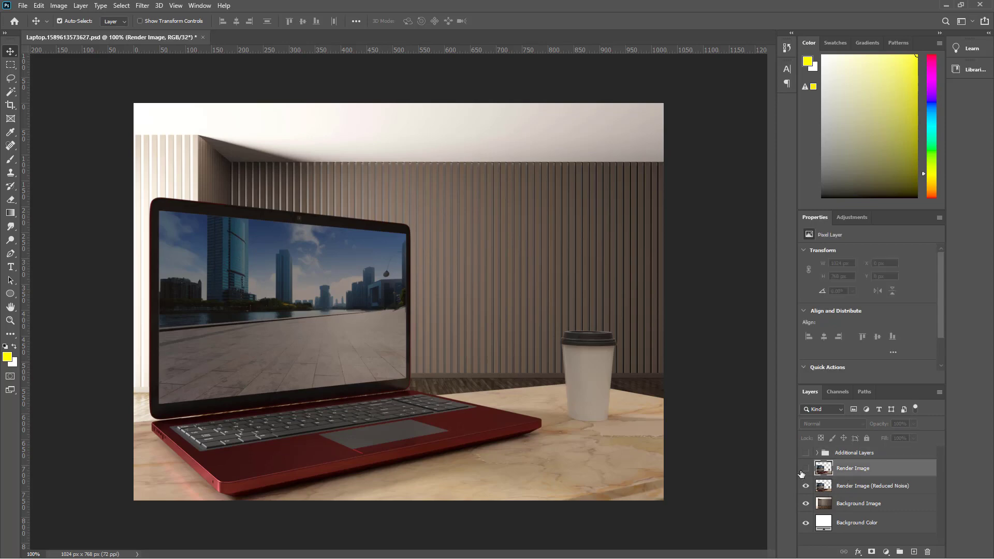
left_click(806, 486)
left_click(806, 504)
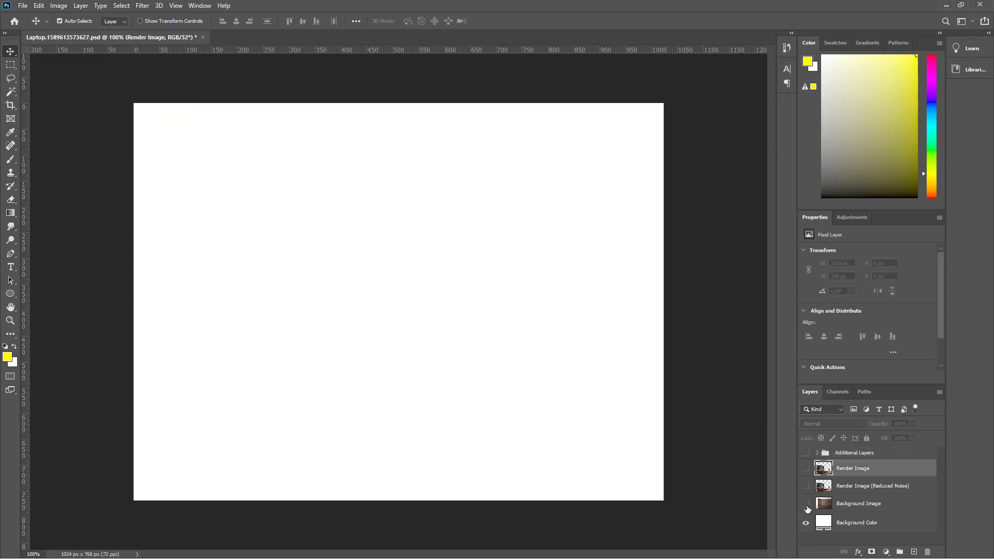
left_click(805, 523)
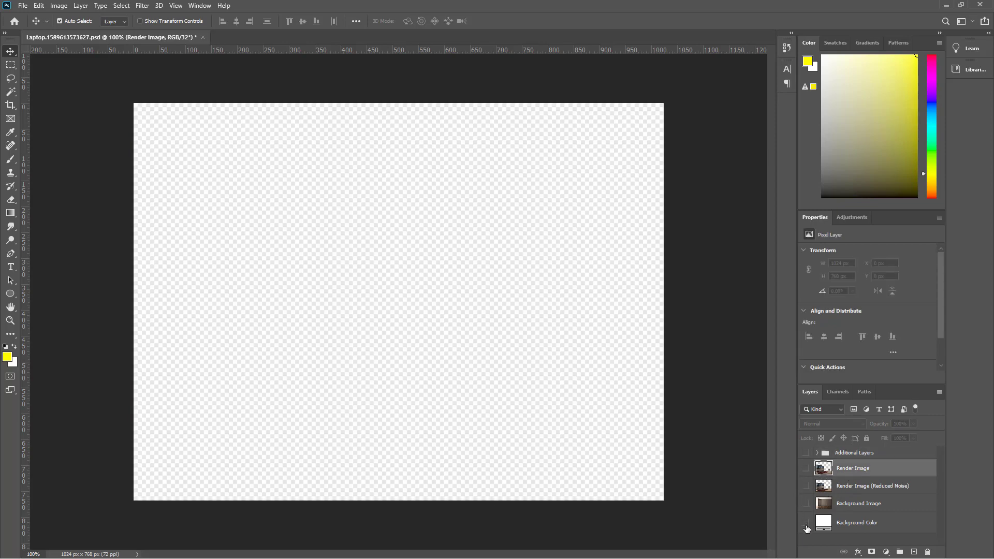
- Show the Background Color layer again and briefly preview the Background Image layer over it
left_click(806, 523)
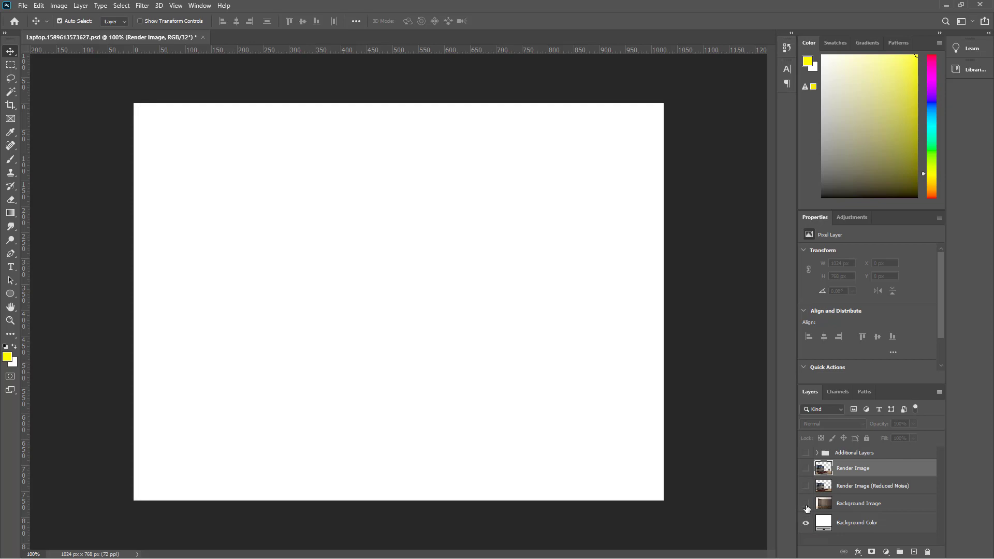
left_click(805, 504)
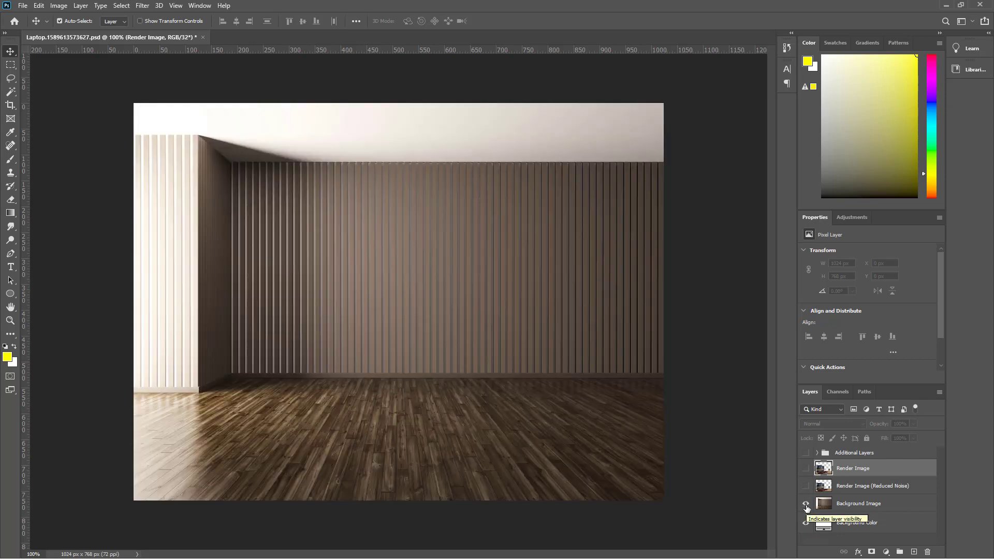
left_click(806, 504)
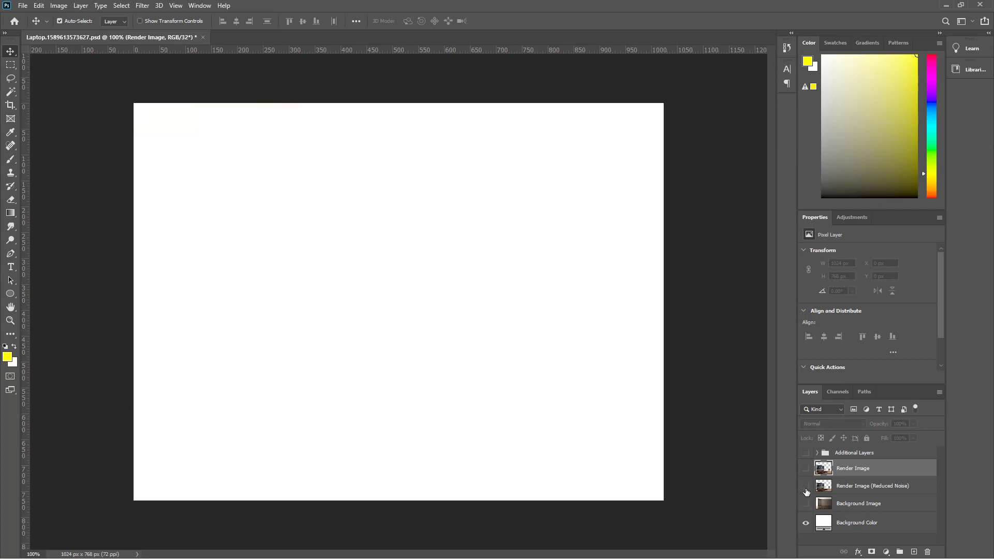
- Compare the Render Image and Render Image (Reduced Noise) layers, leave the reduced-noise one visible, and inspect the laptop up close
left_click(805, 487)
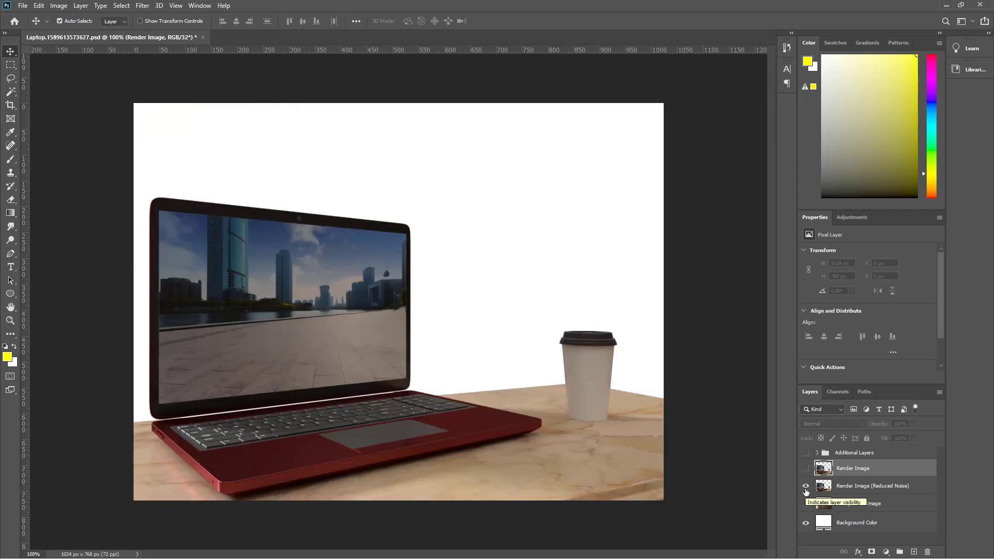
left_click(805, 487)
left_click(805, 470)
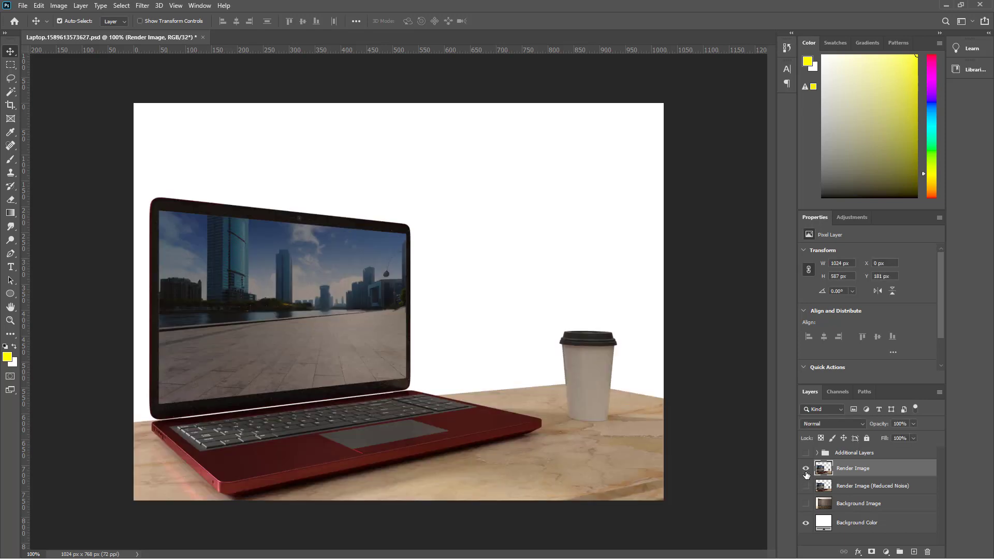
left_click(806, 469)
left_click(805, 487)
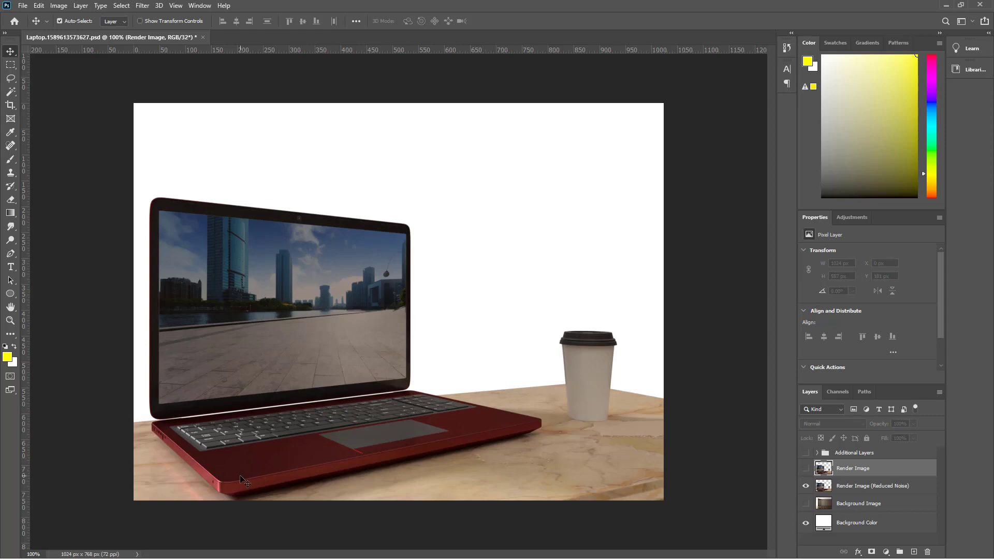
scroll(239, 460, "up", 10)
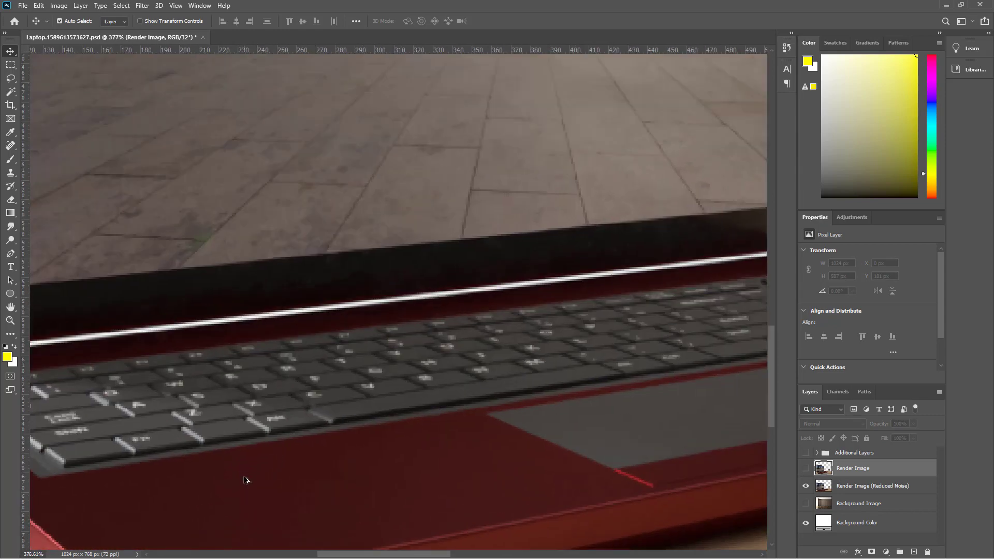
scroll(244, 480, "down", 6)
scroll(245, 480, "down", 4)
scroll(130, 500, "up", 8)
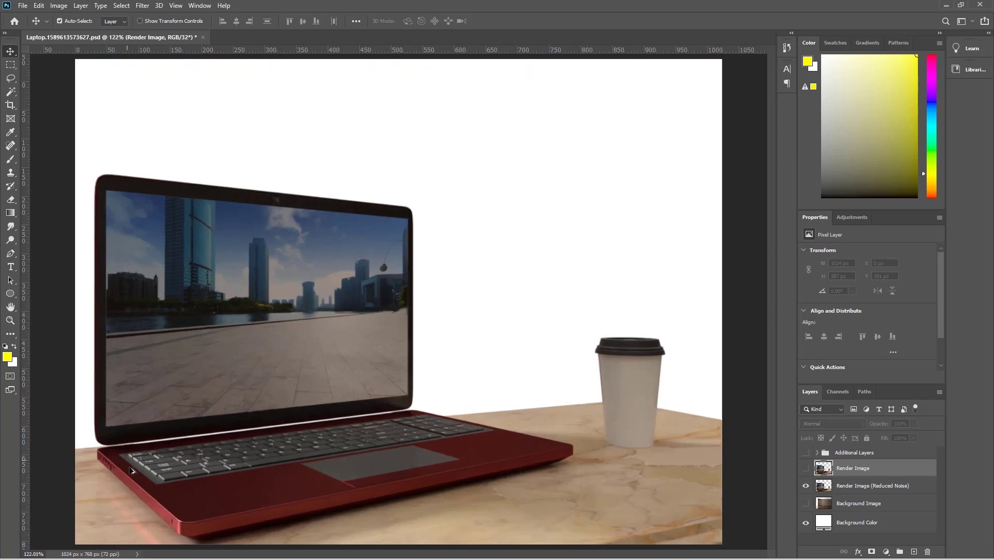
scroll(129, 499, "down", 8)
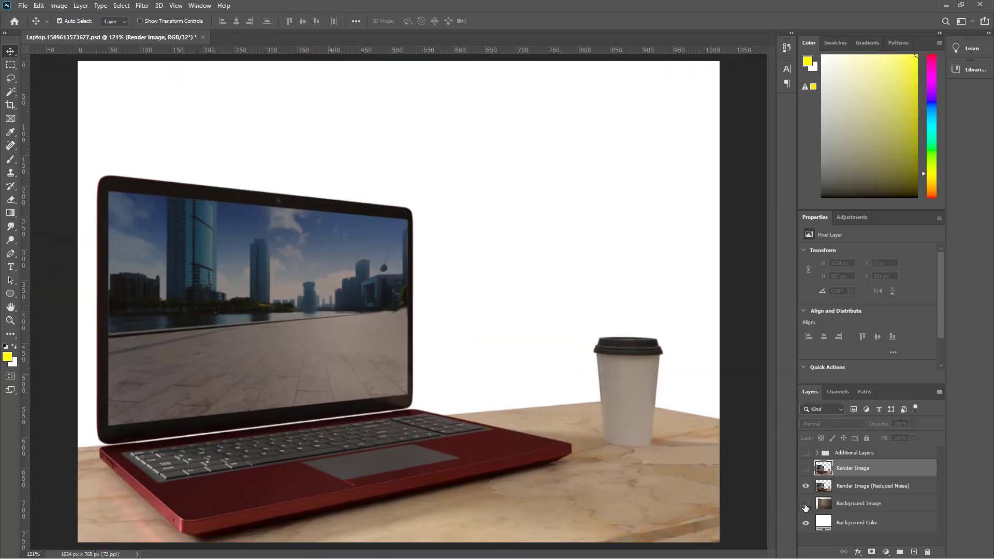
- Make the Background Image layer visible and apply the basic Blur filter to it
left_click(806, 503)
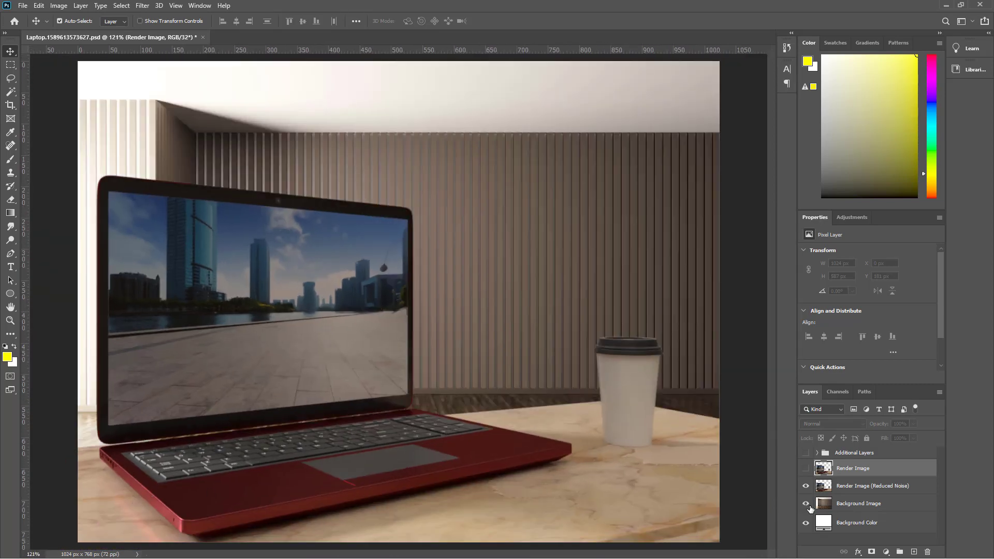
left_click(864, 513)
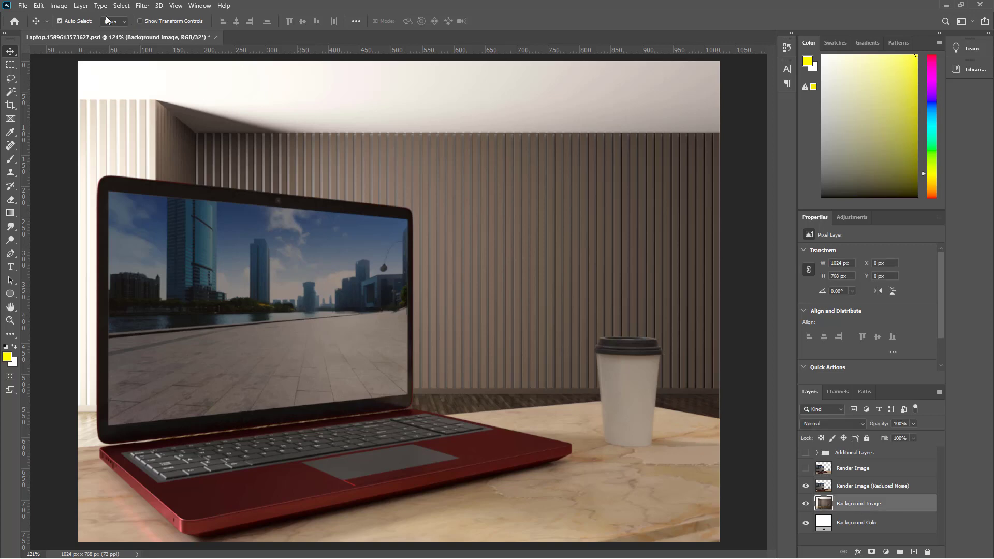
left_click(44, 6)
mouse_move(63, 9)
mouse_move(111, 30)
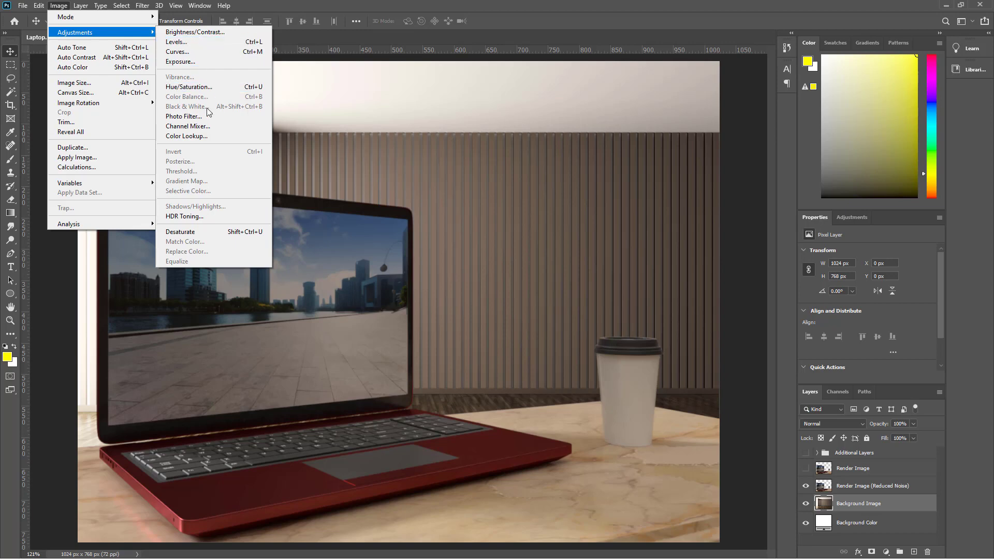
mouse_move(129, 6)
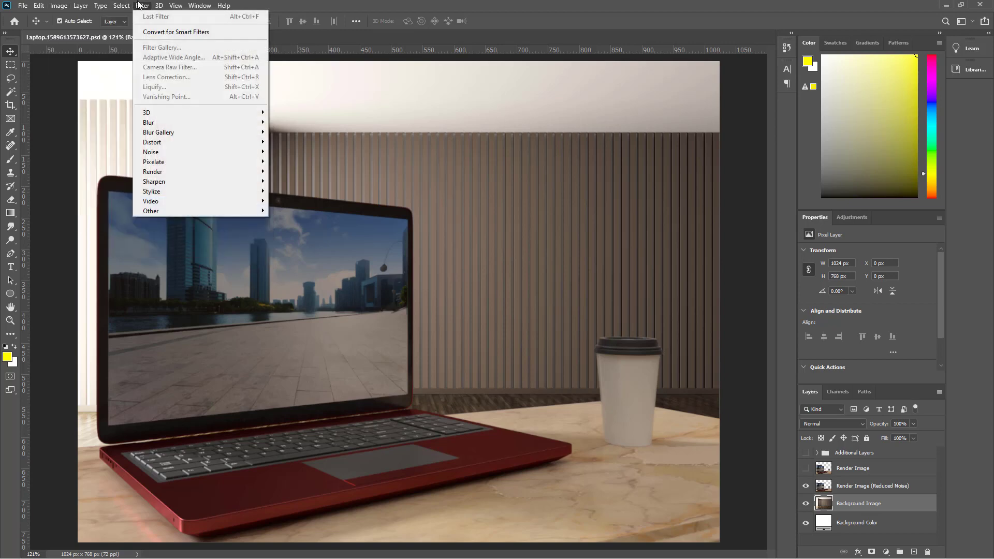
mouse_move(244, 125)
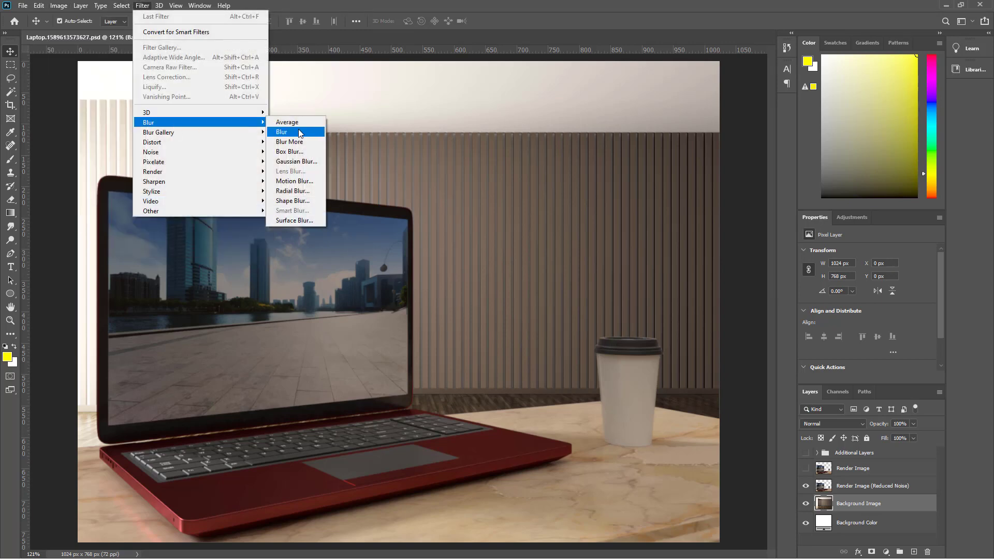
left_click(297, 133)
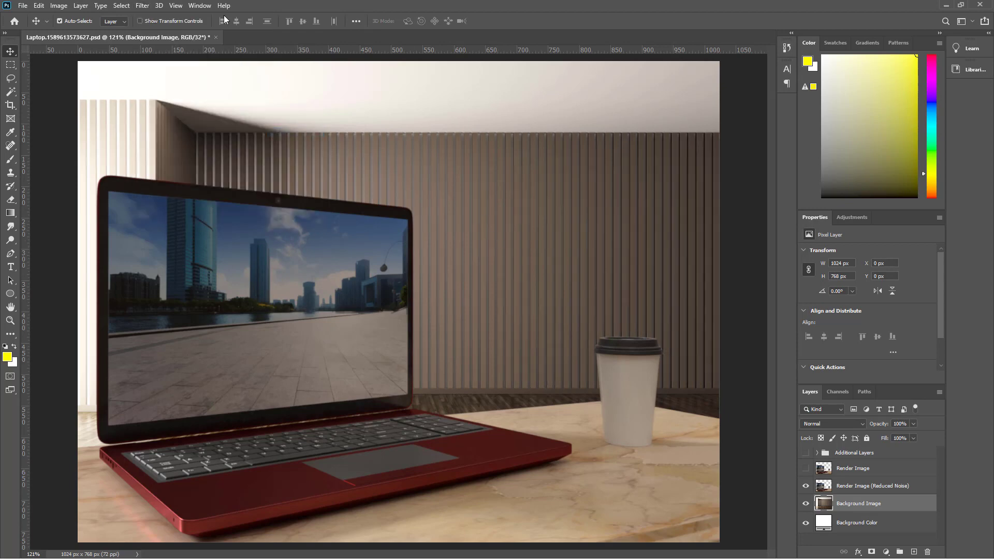
- Apply a Gaussian Blur with a radius of 3.6 pixels to the Background Image layer
left_click(143, 5)
mouse_move(188, 124)
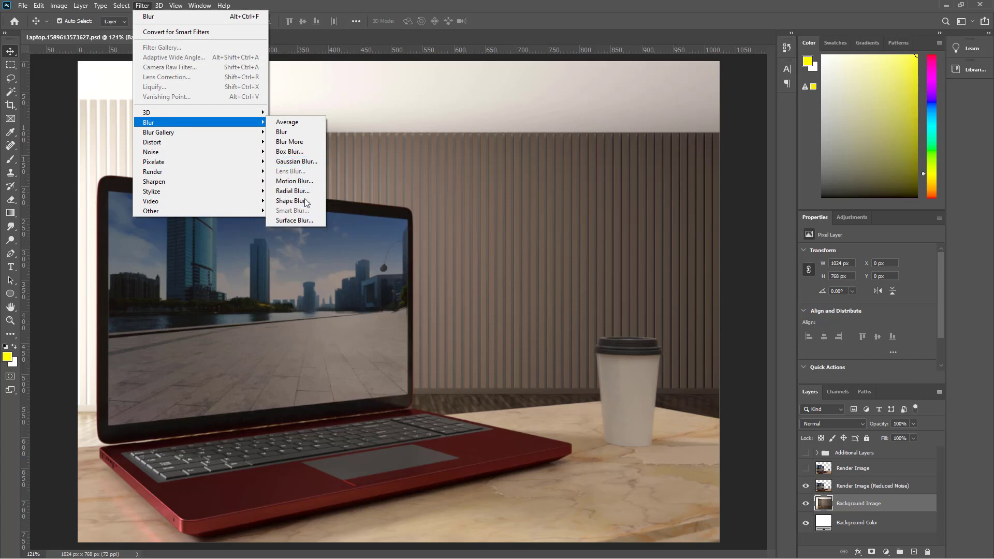
left_click(309, 163)
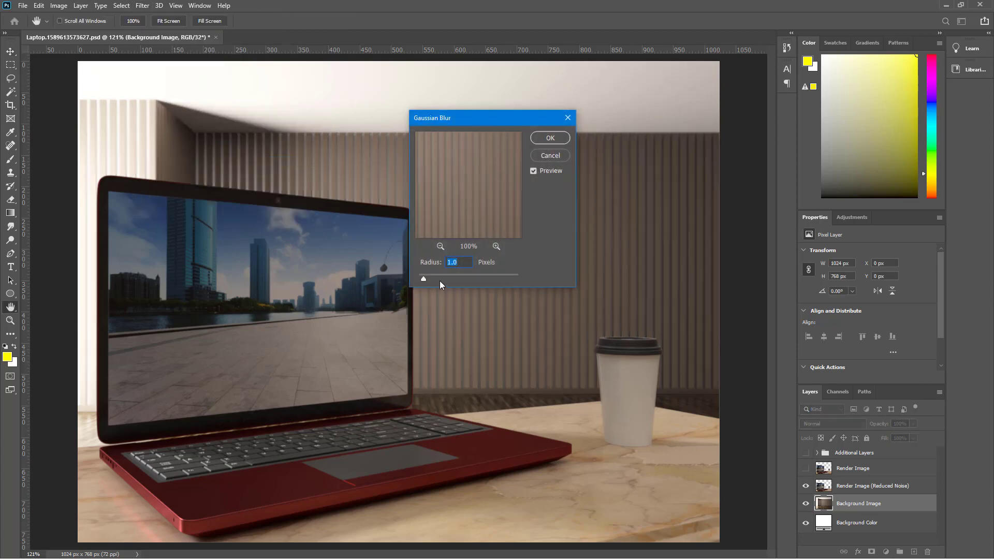
left_click_drag(444, 279, 433, 278)
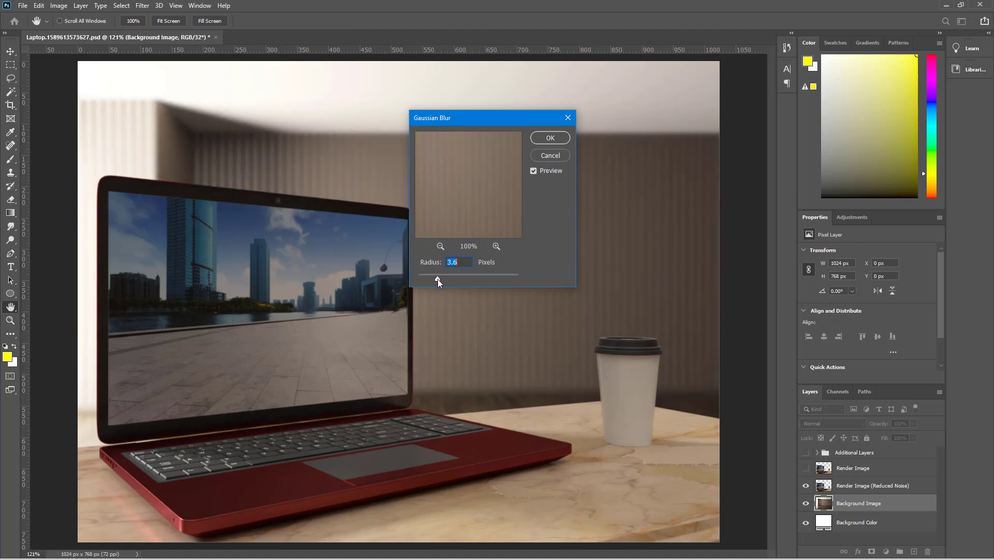
left_click(548, 138)
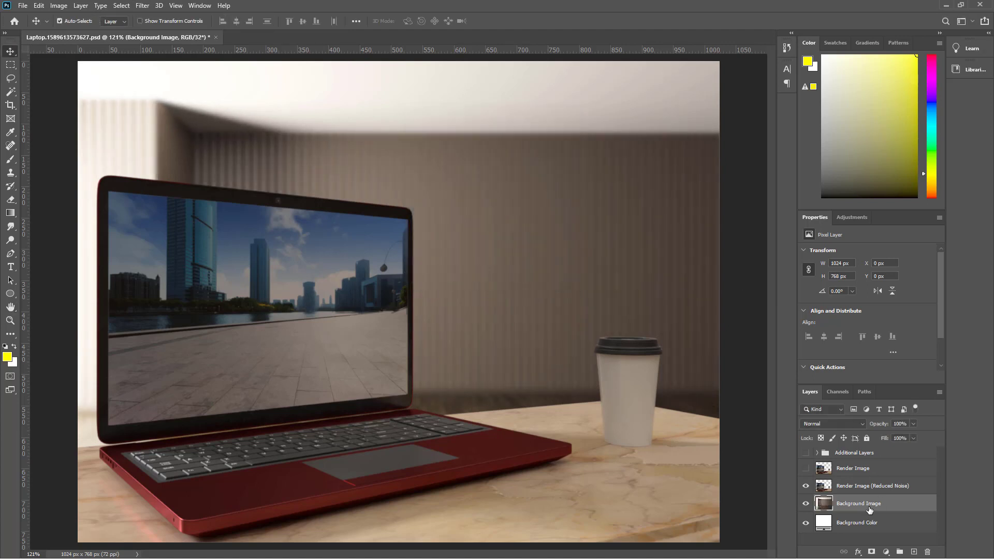
- Brighten the Render Image (Reduced Noise) layer with Levels, setting the midtone input to 1.18 and lowering the white input level
left_click(869, 485)
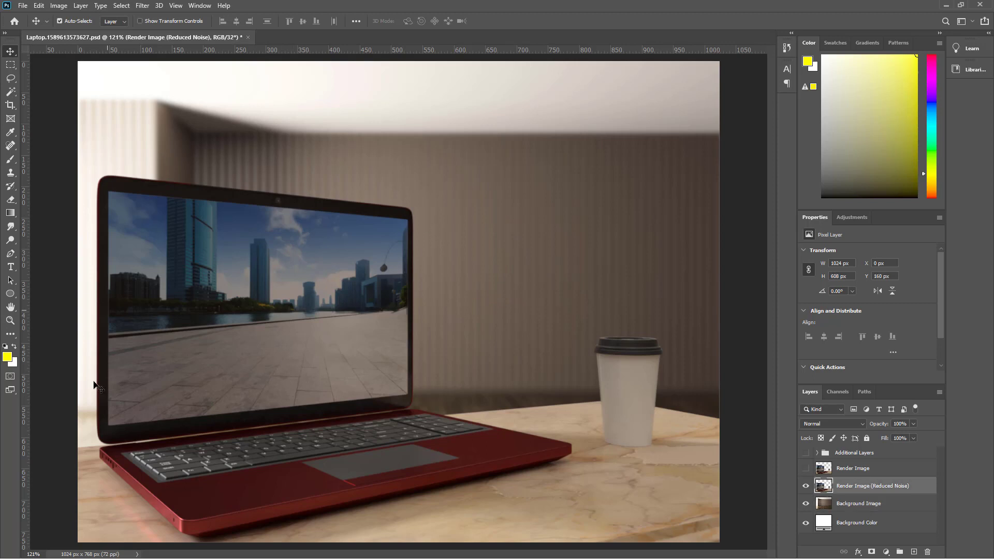
left_click(55, 6)
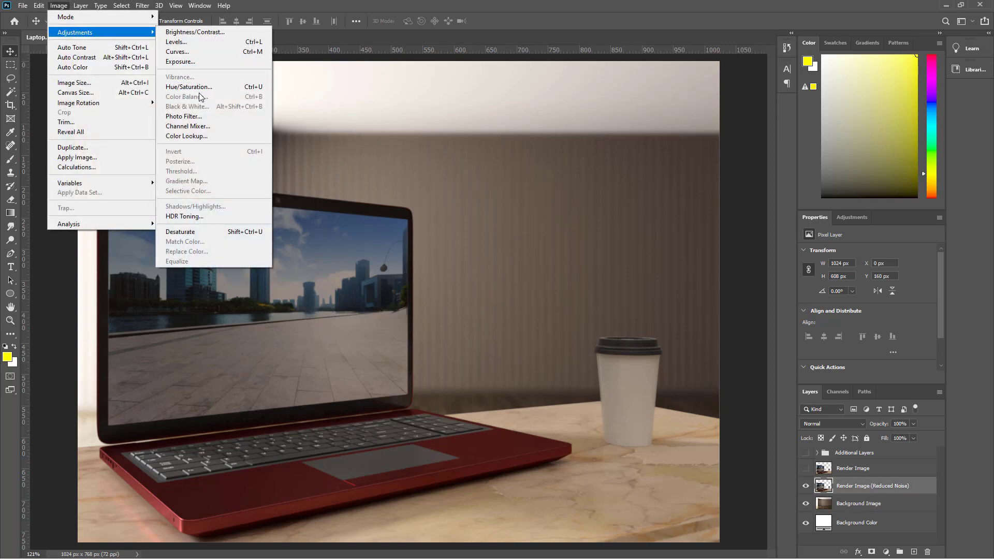
left_click(196, 43)
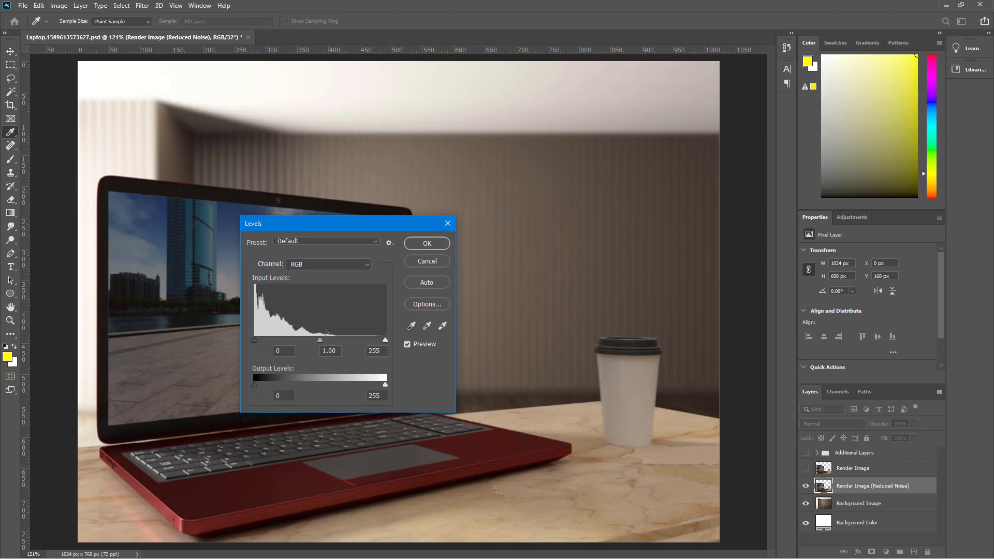
left_click_drag(325, 341, 311, 340)
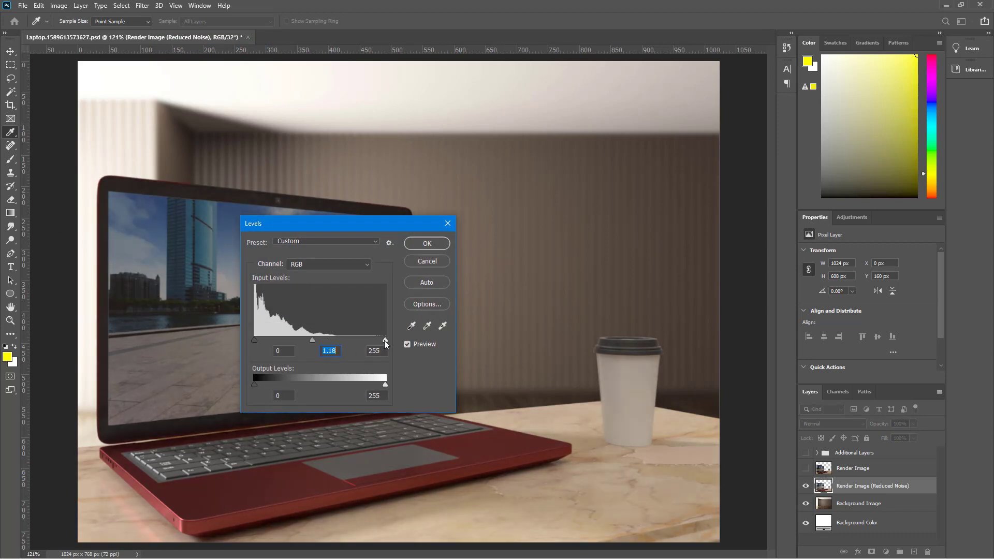
left_click_drag(384, 340, 362, 343)
left_click(436, 244)
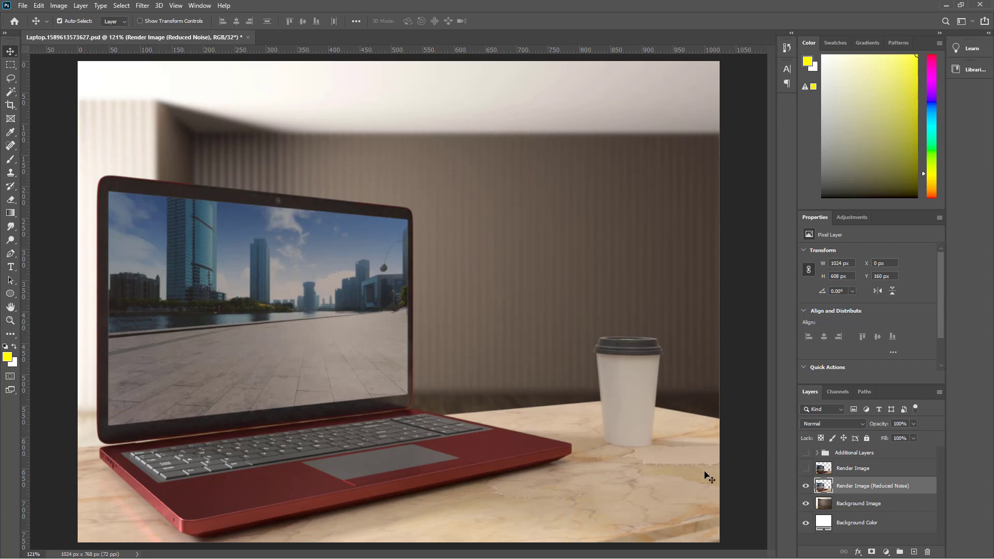
- Compare the original Render Image layer with the adjusted reduced-noise layer, leaving the original hidden
left_click(806, 469)
left_click(861, 469)
left_click(806, 469)
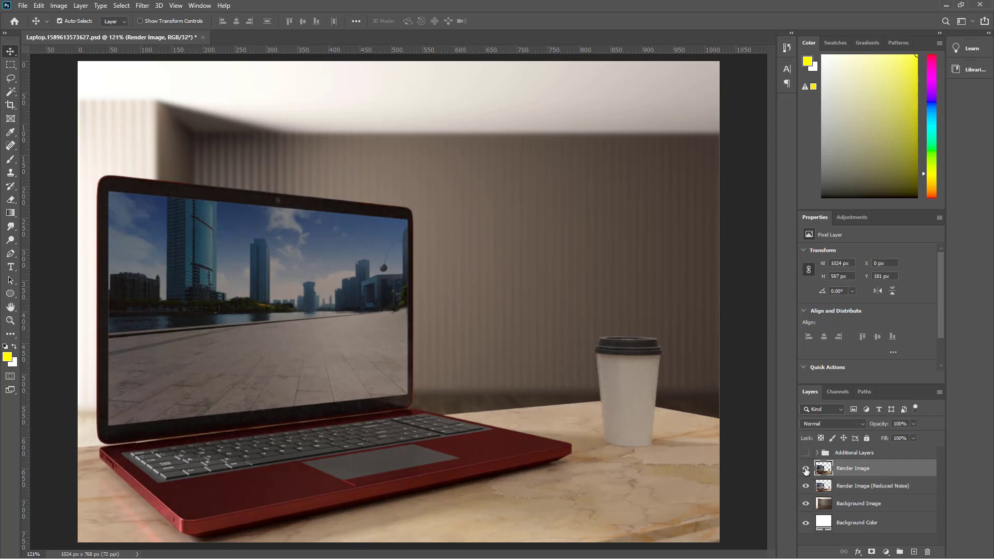
left_click(806, 470)
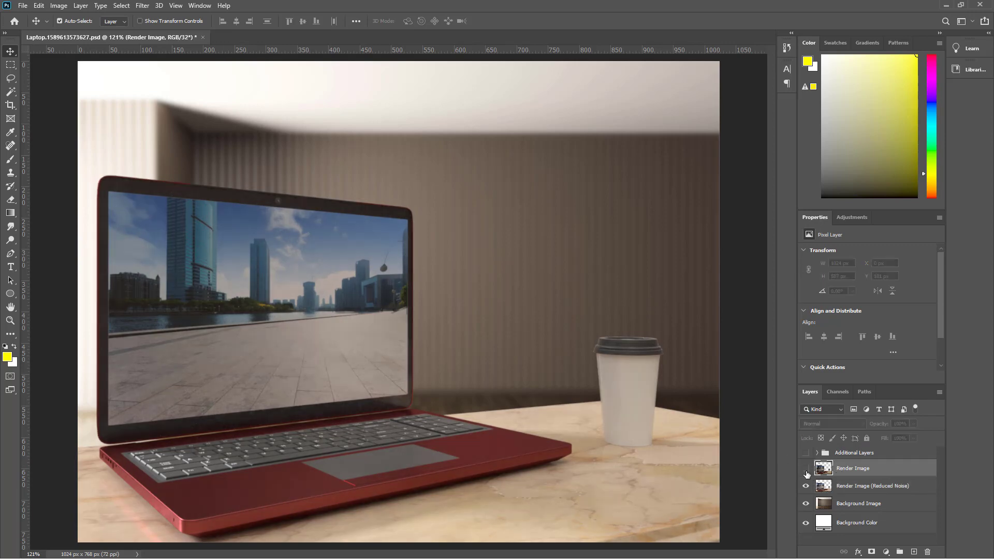
- Expand and show the Additional Layers group, view its layers one by one, and leave only Object Selection Masks visible within it
left_click(816, 453)
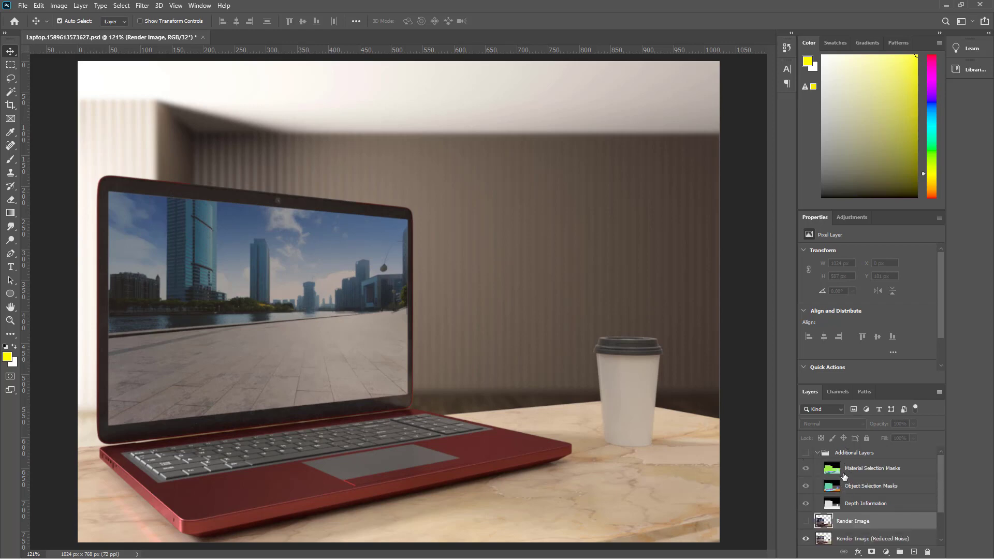
left_click(806, 453)
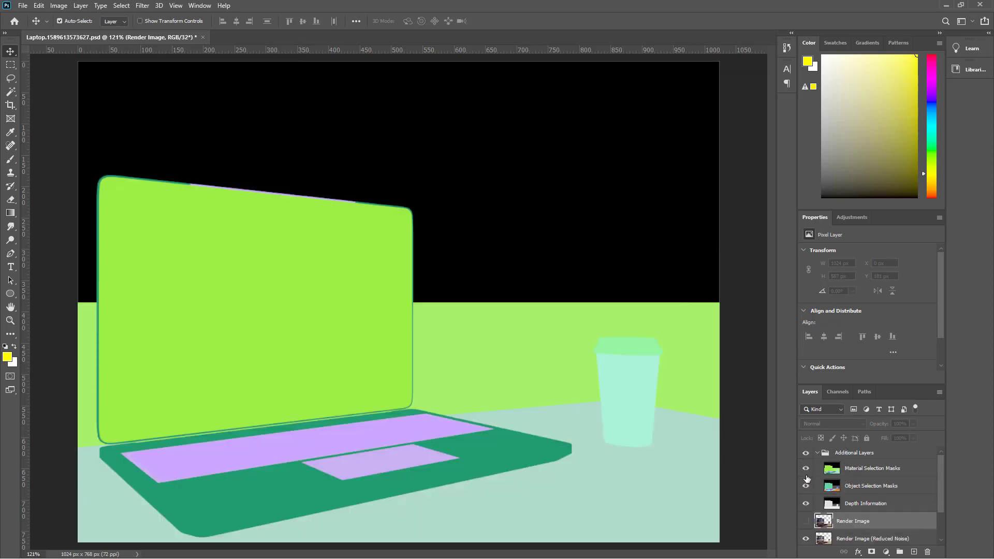
left_click(806, 468)
left_click(806, 486)
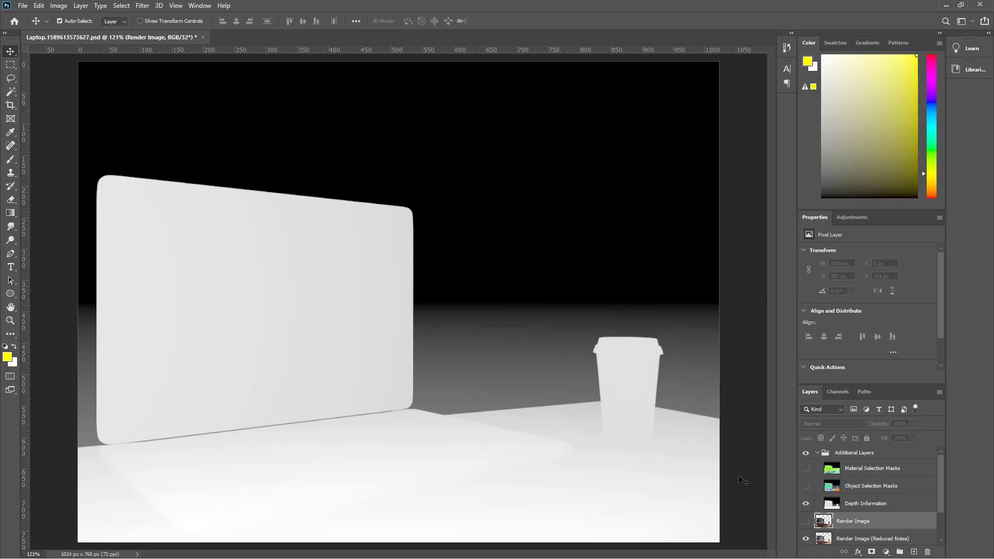
left_click(806, 504)
left_click(806, 486)
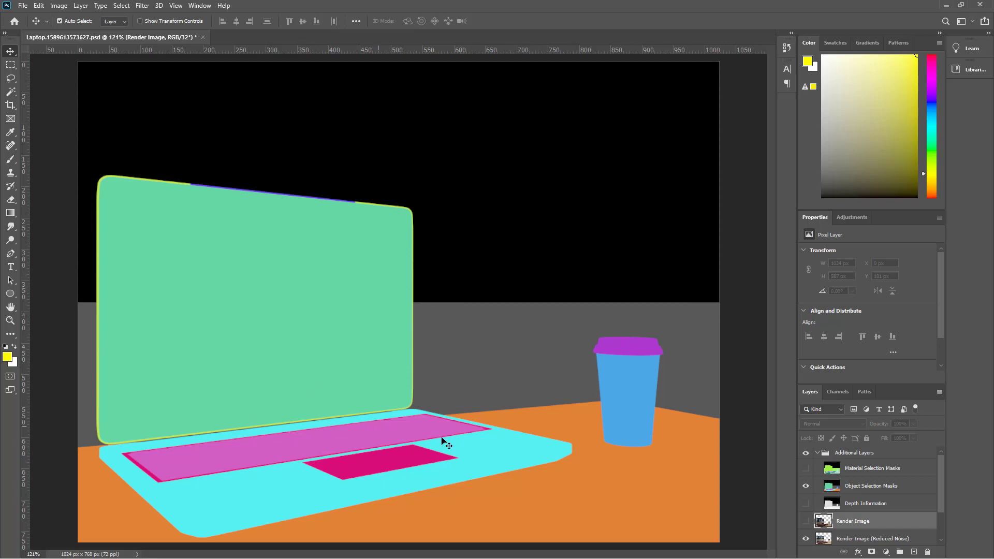
- Make the Object Selection Masks layer active and try to select the blue cup body with the Magic Wand
left_click(874, 487)
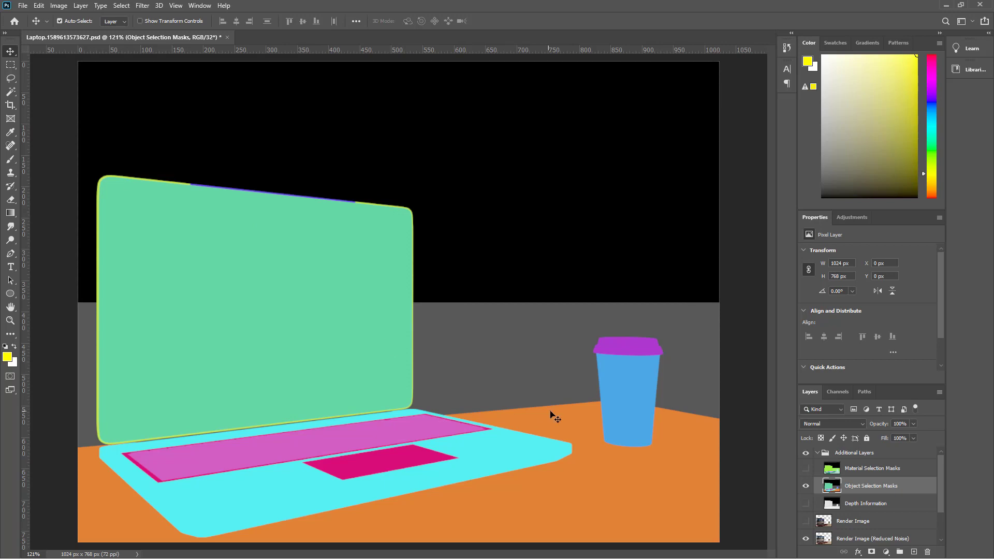
left_click(10, 92)
left_click(640, 390)
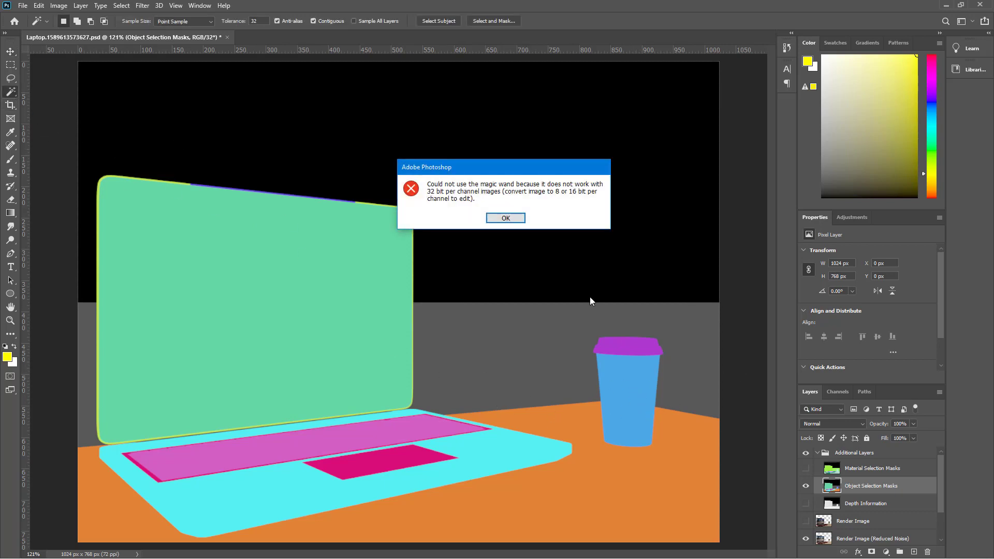
left_click(505, 221)
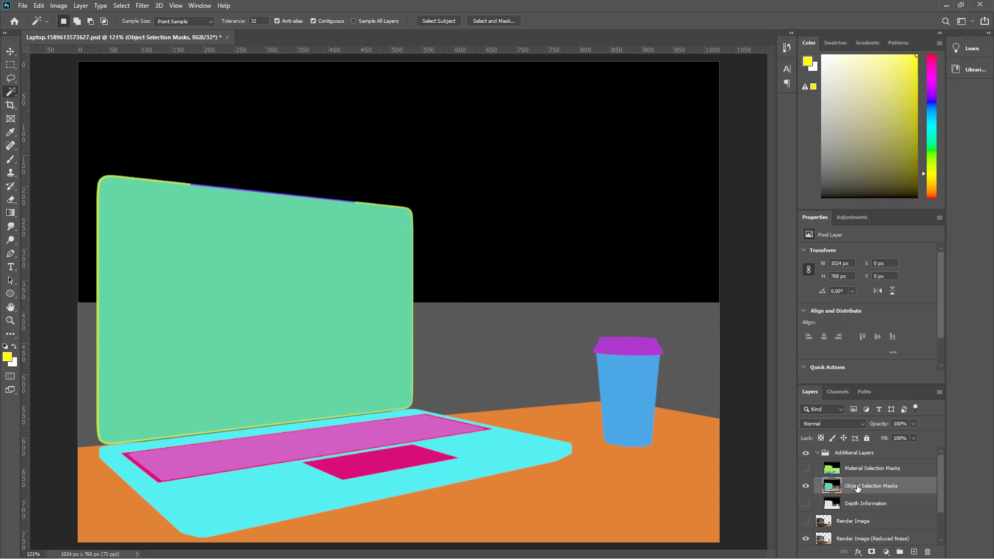
- Select the blue cup body in the object mask with the Quick Selection tool
right_click(6, 94)
left_click(58, 106)
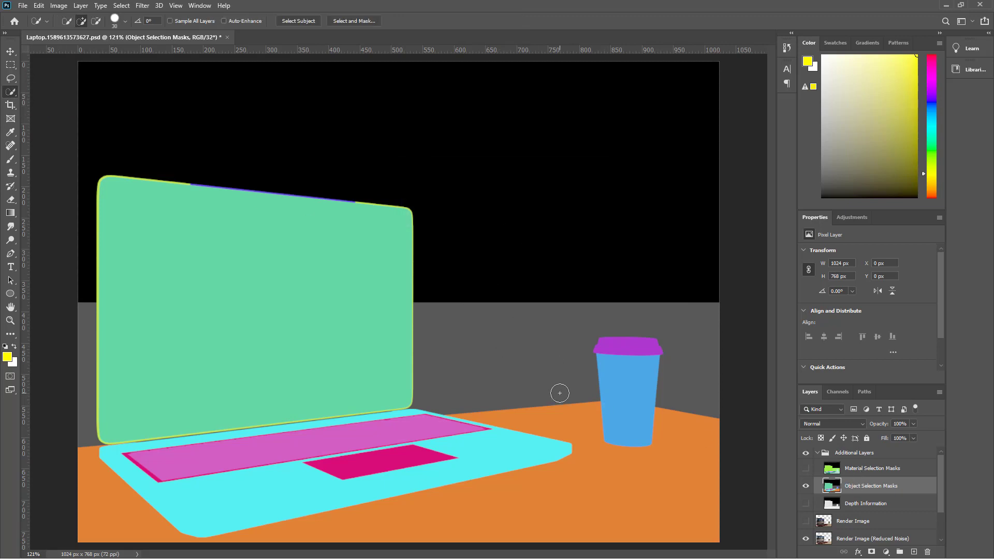
left_click(629, 403)
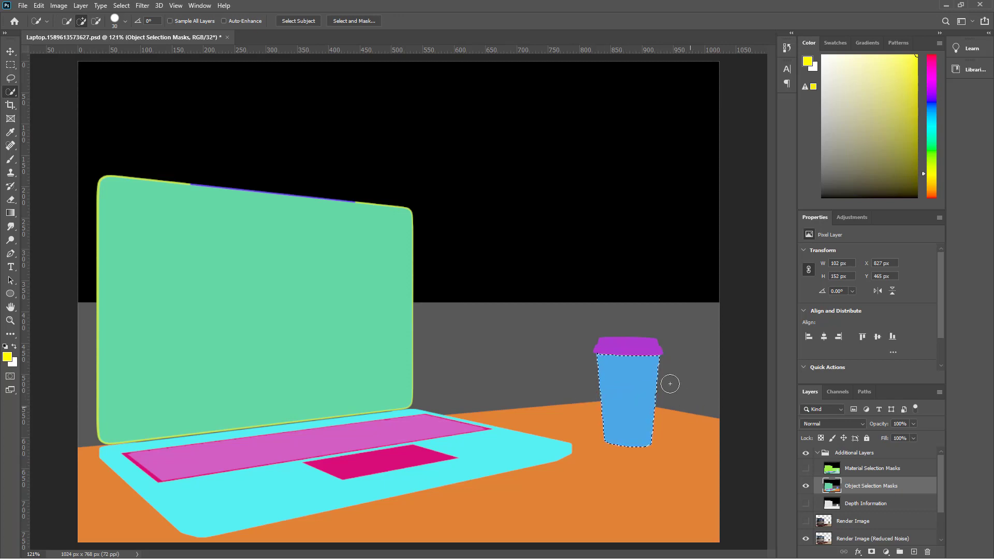
- Hide the Object Selection Masks layer and make the Render Image (Reduced Noise) layer active, keeping the cup selection
left_click(806, 487)
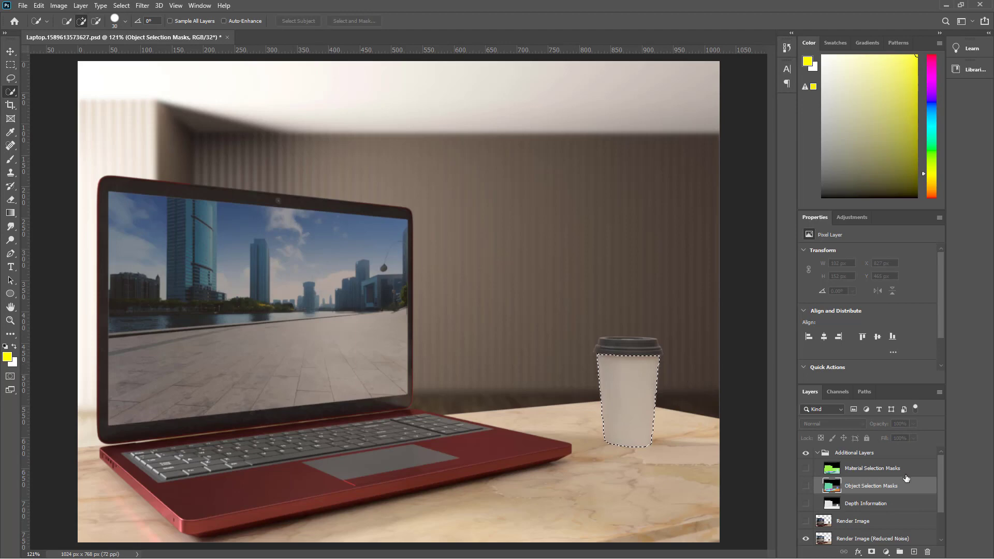
left_click_drag(940, 464, 942, 493)
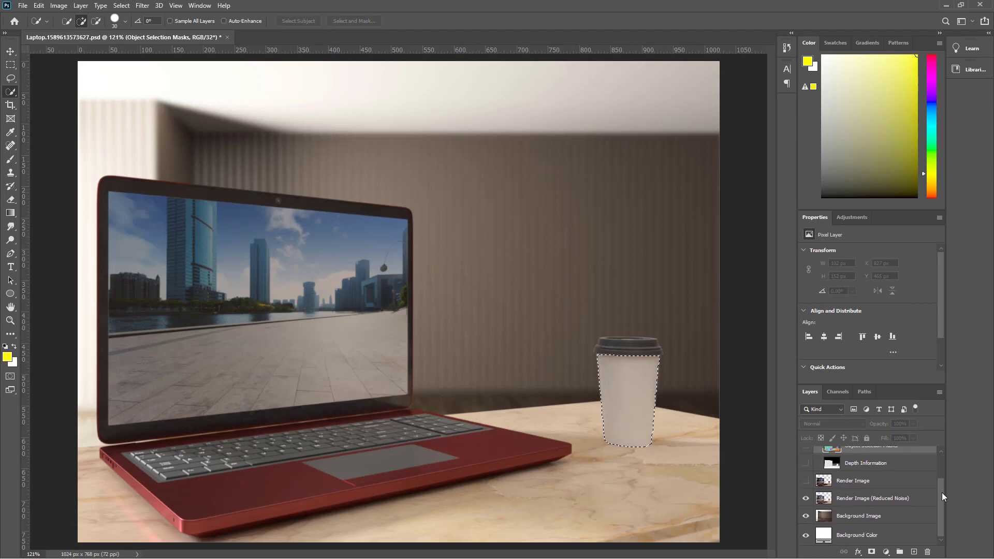
left_click(879, 501)
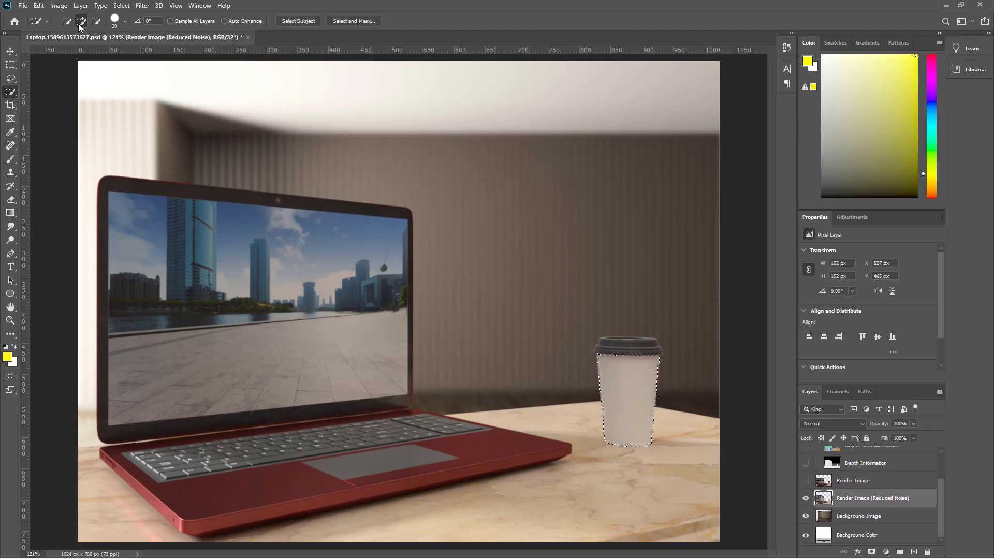
left_click(10, 51)
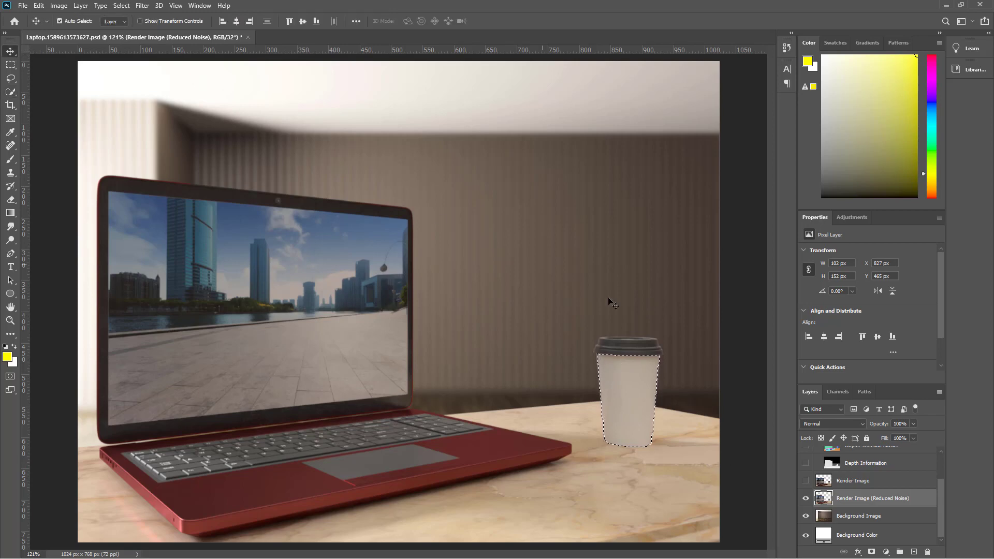
right_click(624, 369)
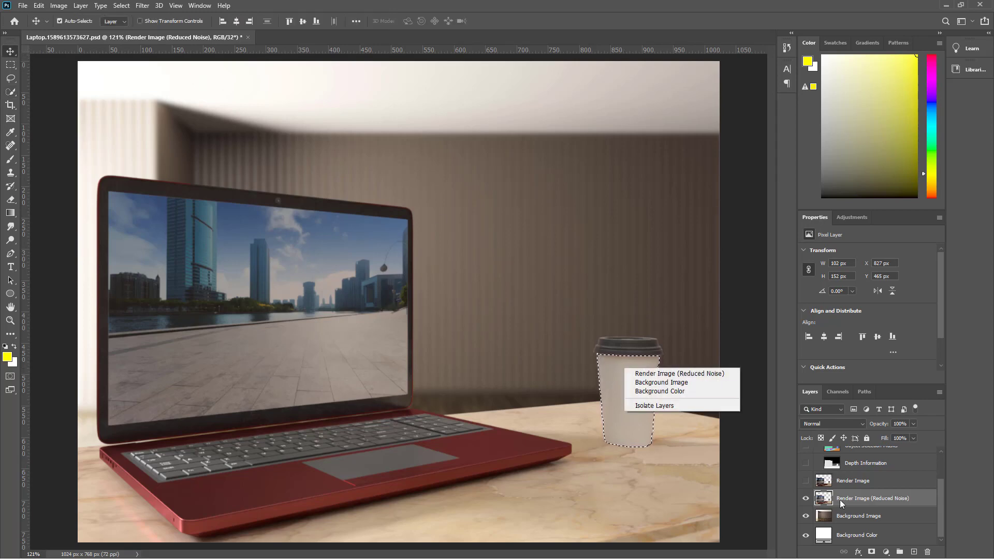
left_click(580, 393)
- Copy the selected cup body onto a new layer and briefly toggle the visibility of Render Image (Reduced Noise) to check the copy
left_click(10, 65)
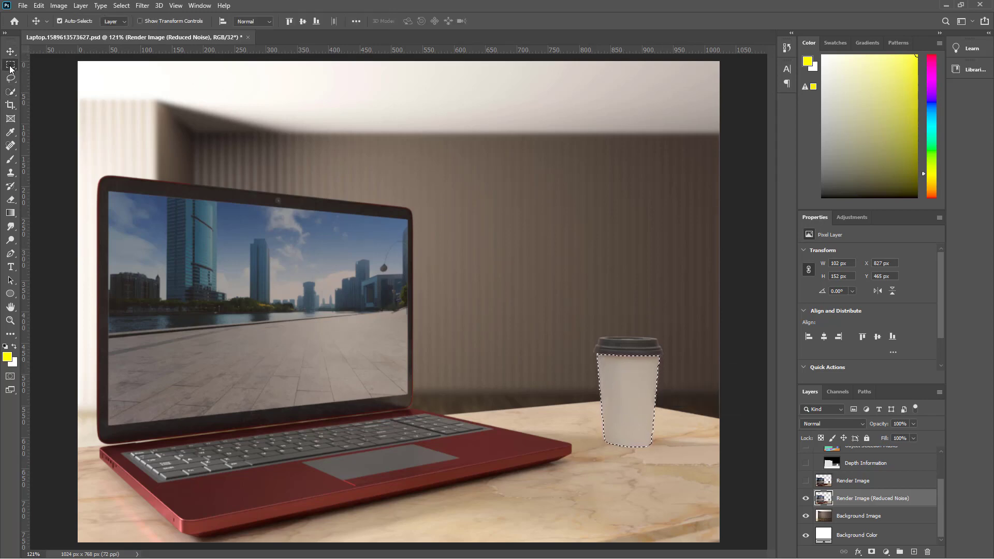
right_click(624, 384)
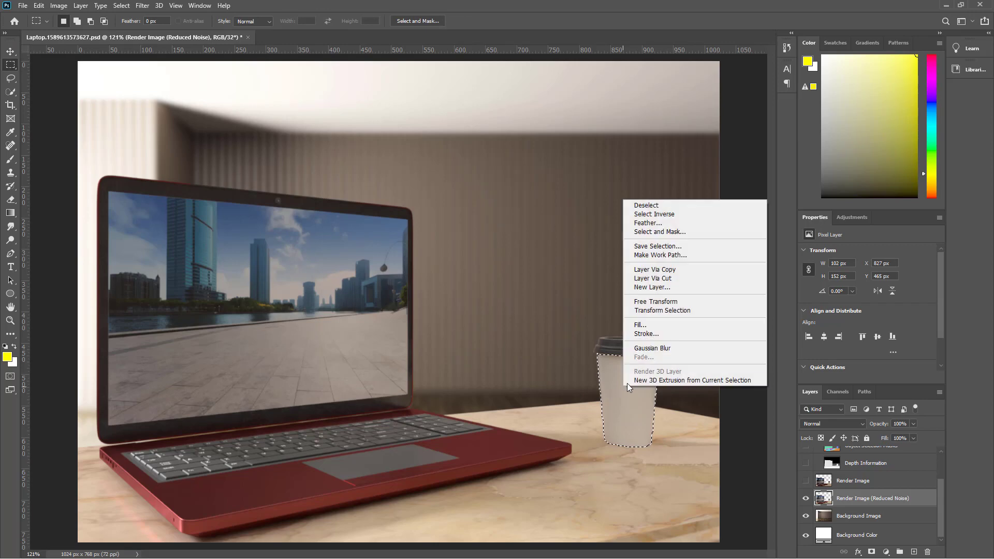
left_click(685, 270)
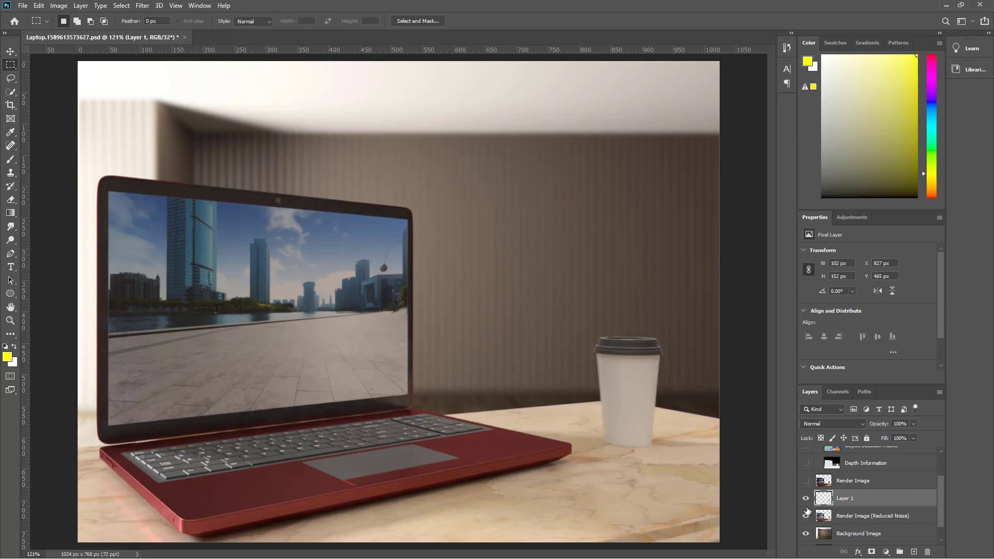
left_click(806, 515)
left_click(806, 515)
- Apply a Hue/Saturation adjustment with Lightness +7 to the copied cup layer
left_click(58, 6)
mouse_move(78, 32)
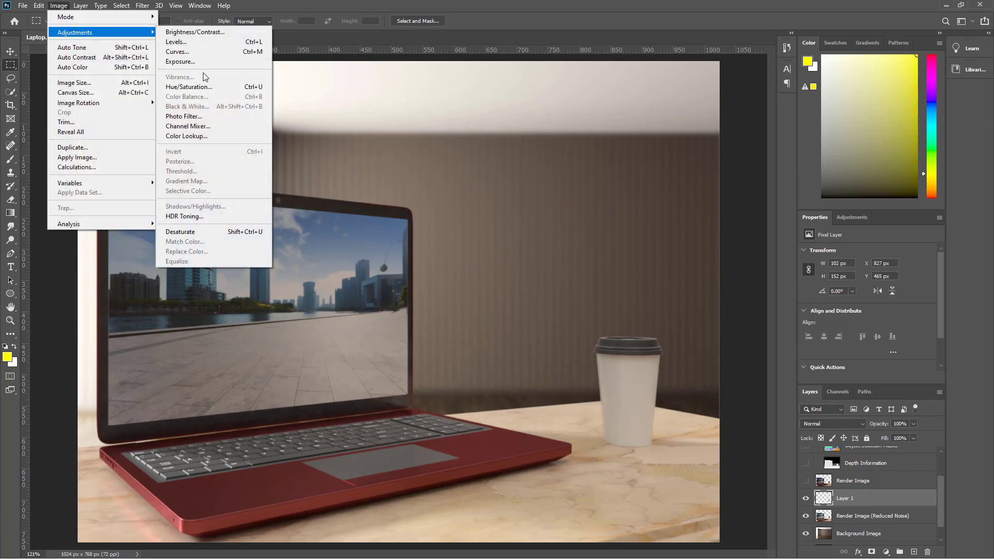
left_click(205, 87)
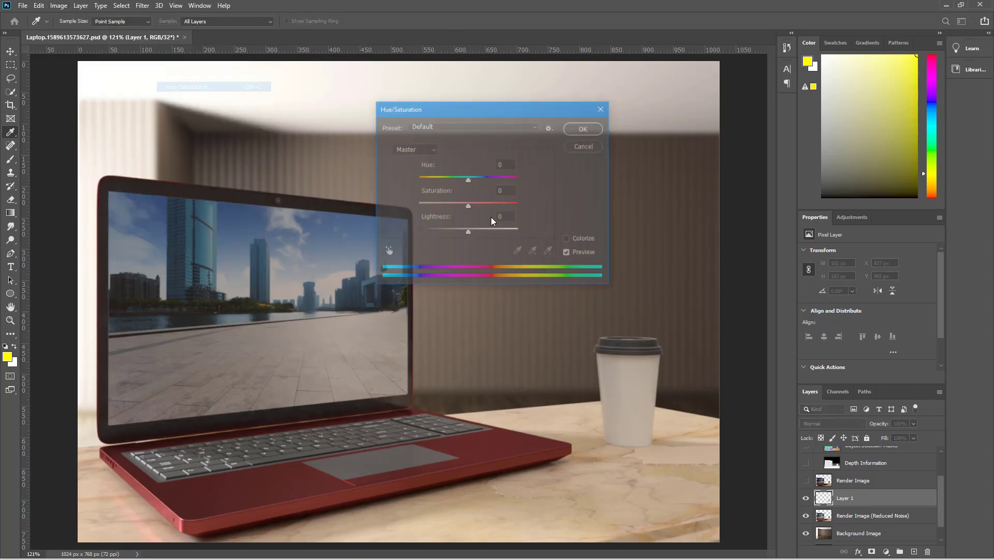
left_click_drag(469, 232, 473, 234)
mouse_move(473, 235)
left_mouse_down()
mouse_move(465, 234)
mouse_move(474, 237)
left_mouse_up()
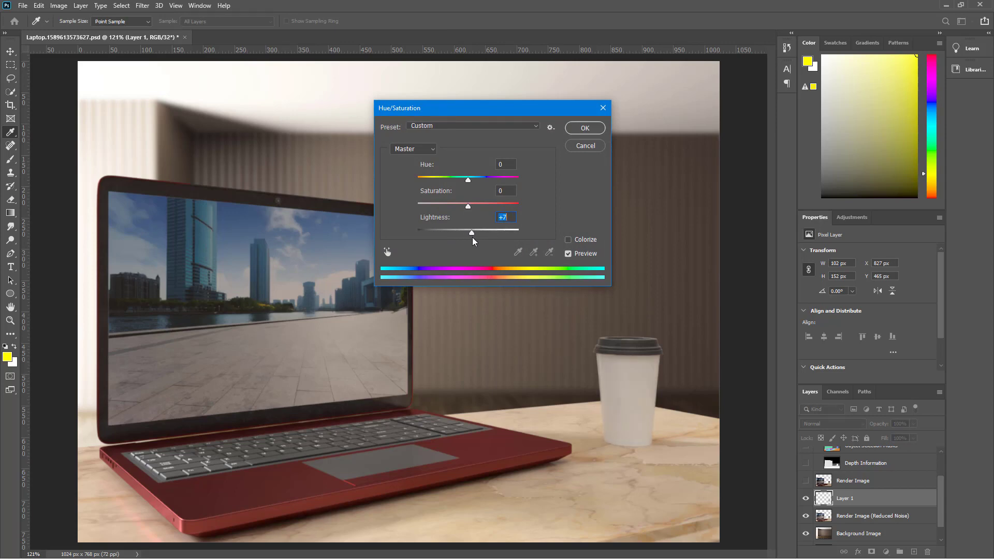
left_click(586, 130)
- Preview the Depth Information, Object Selection Masks and Material Selection Masks layers in turn, hiding each one again
scroll(845, 498, "up", 2)
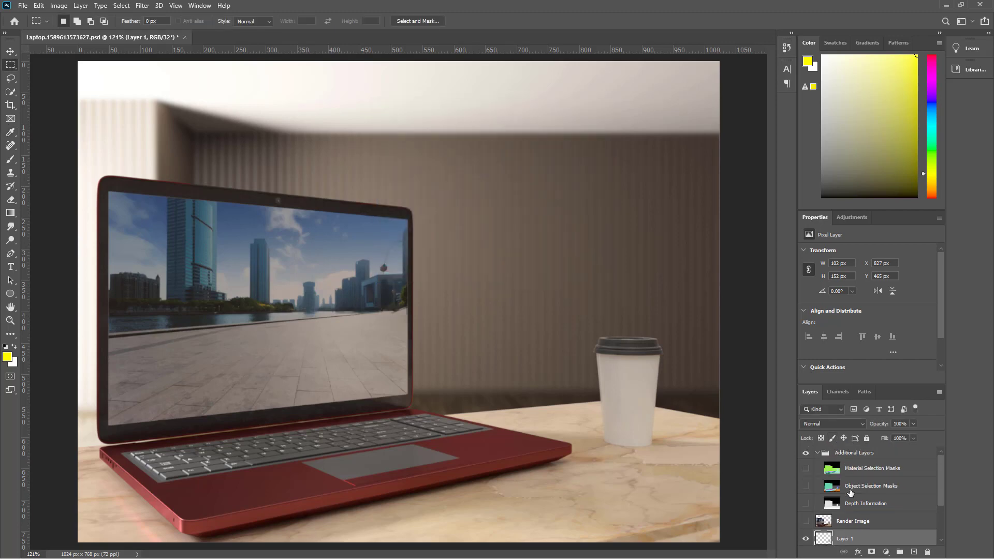
left_click(806, 504)
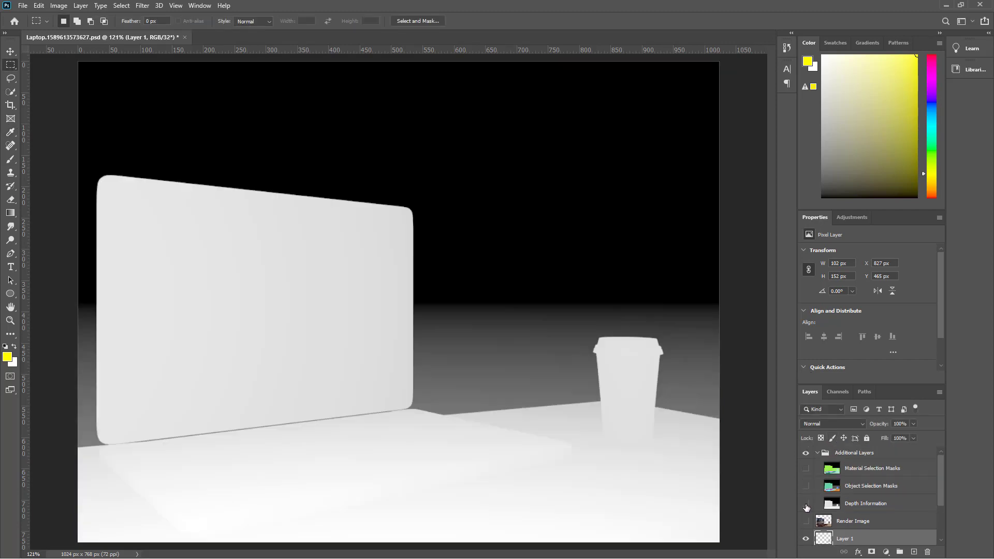
left_click(806, 505)
left_click(806, 486)
left_click(806, 484)
left_click(806, 469)
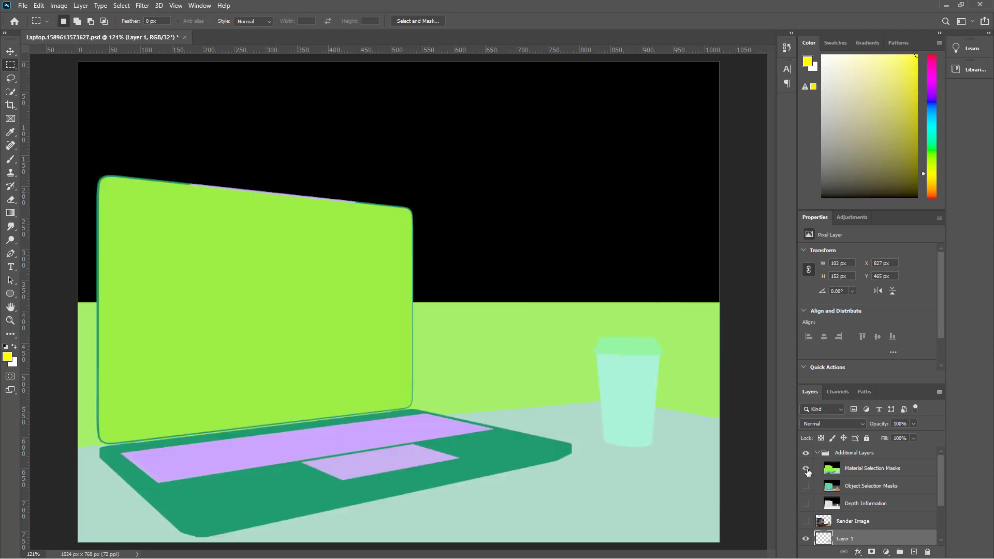
left_click(806, 469)
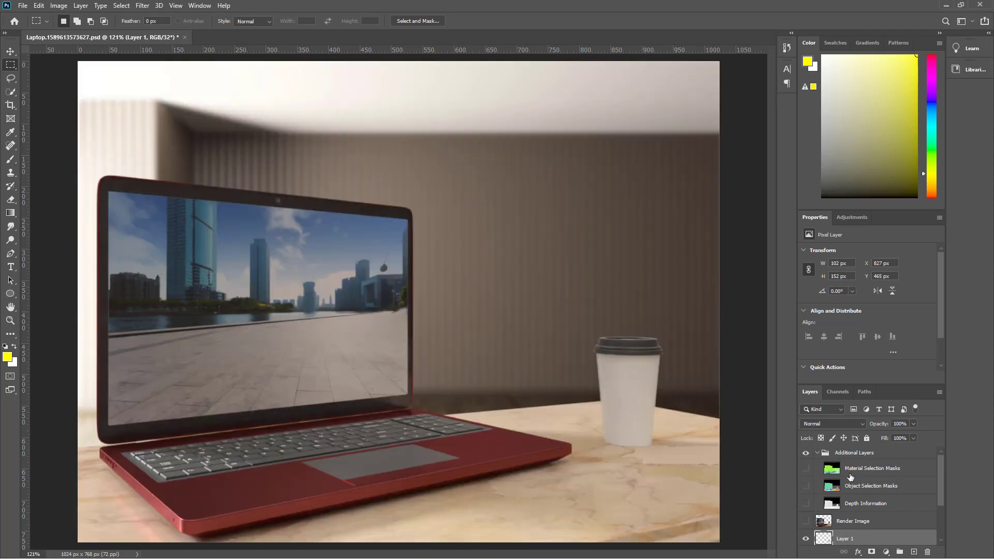
- Show the Material Selection Masks layer, make it active, and switch to the Quick Selection tool
left_click(806, 468)
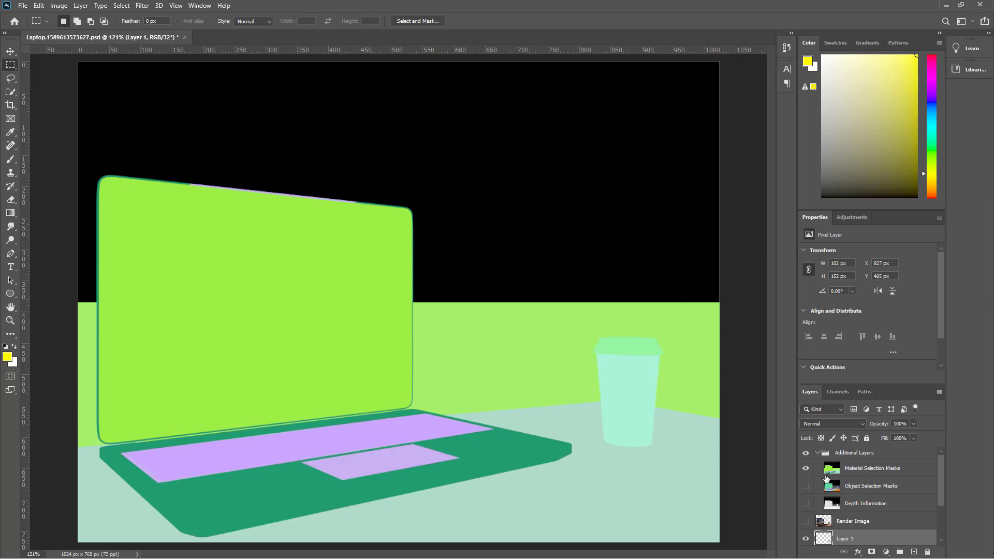
left_click(826, 476)
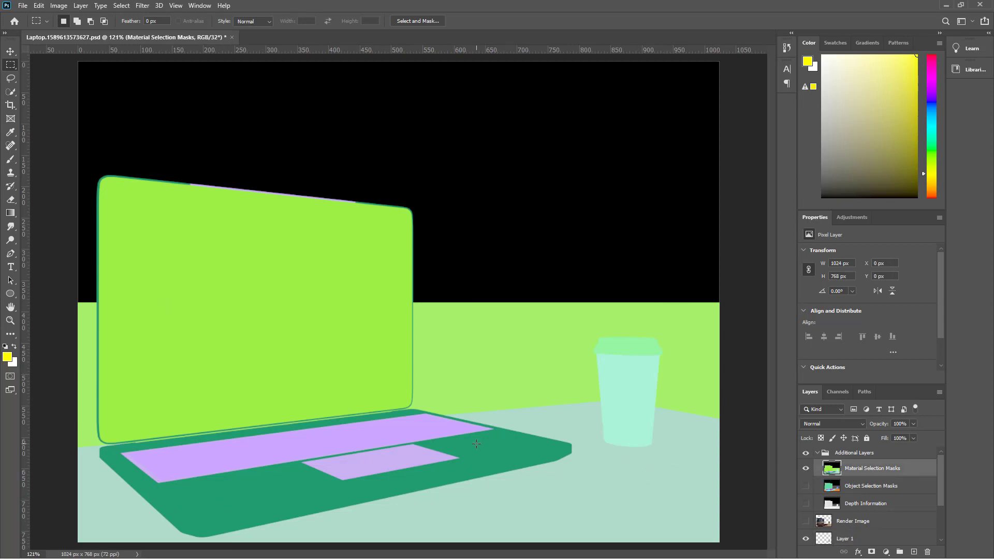
left_click(10, 92)
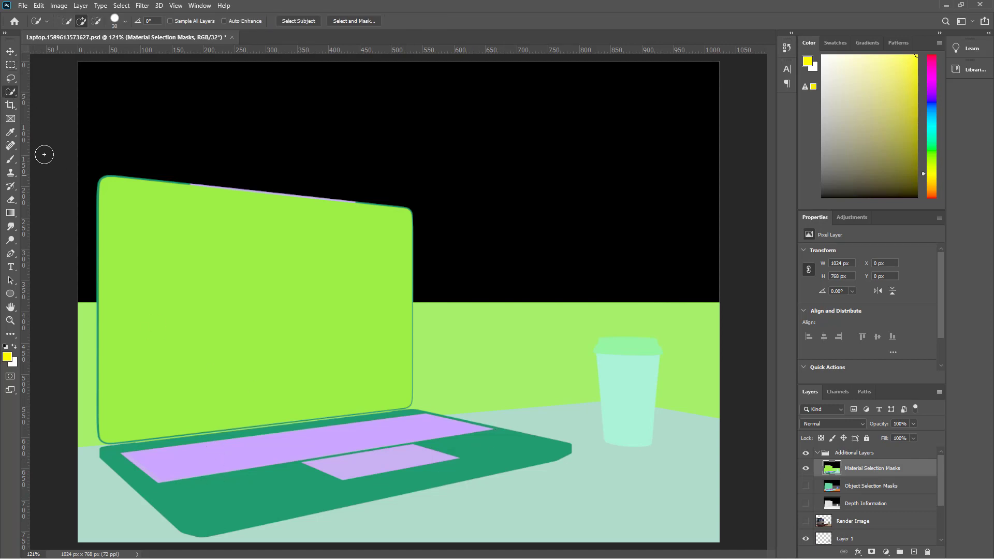
- Try to select the dark green laptop base on the material mask with the Magic Wand tool
right_click(11, 91)
left_click(52, 114)
left_click(219, 495)
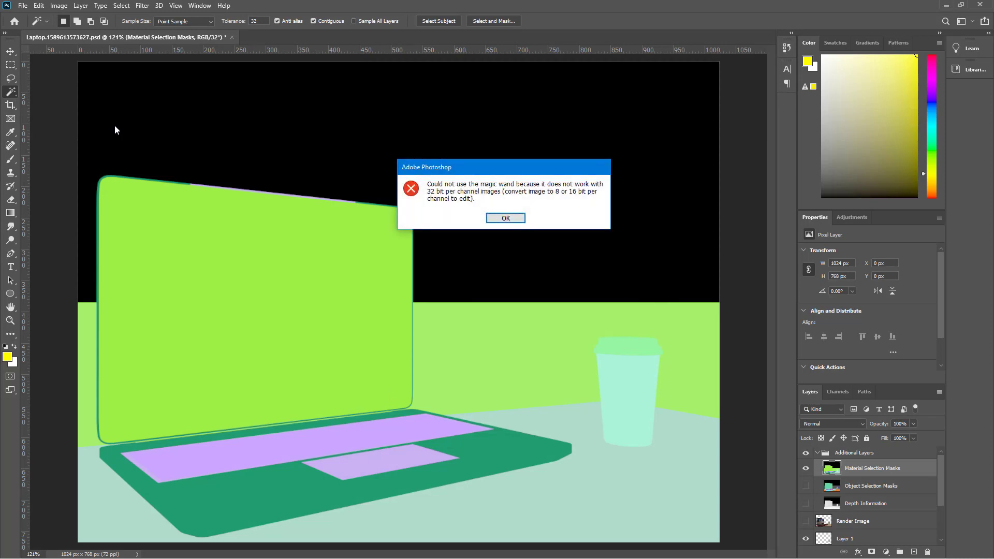
left_click(510, 218)
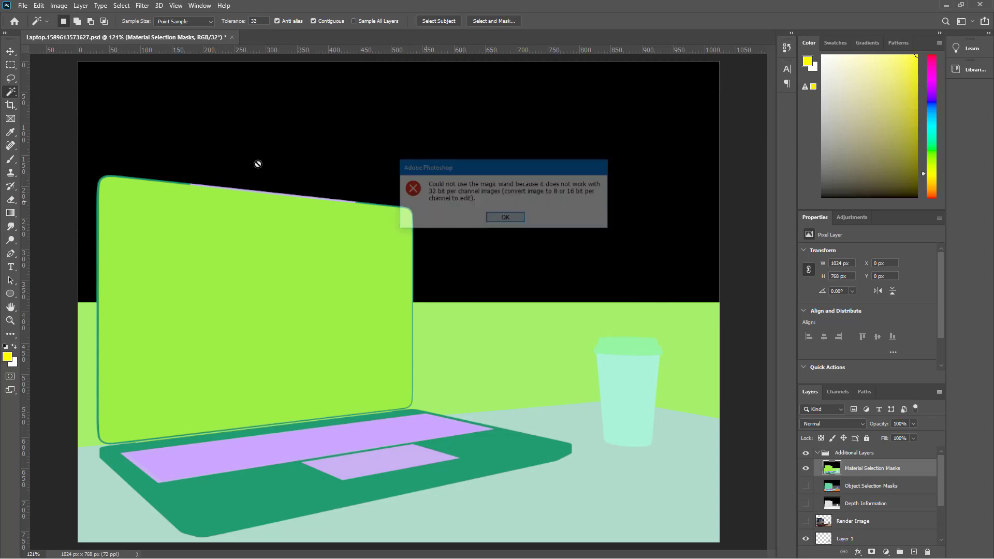
- Select the laptop's base, keyboard and screen on the material mask with the Quick Selection tool, leaving out the touchpad
right_click(14, 87)
left_click(51, 100)
left_click_drag(280, 485, 248, 496)
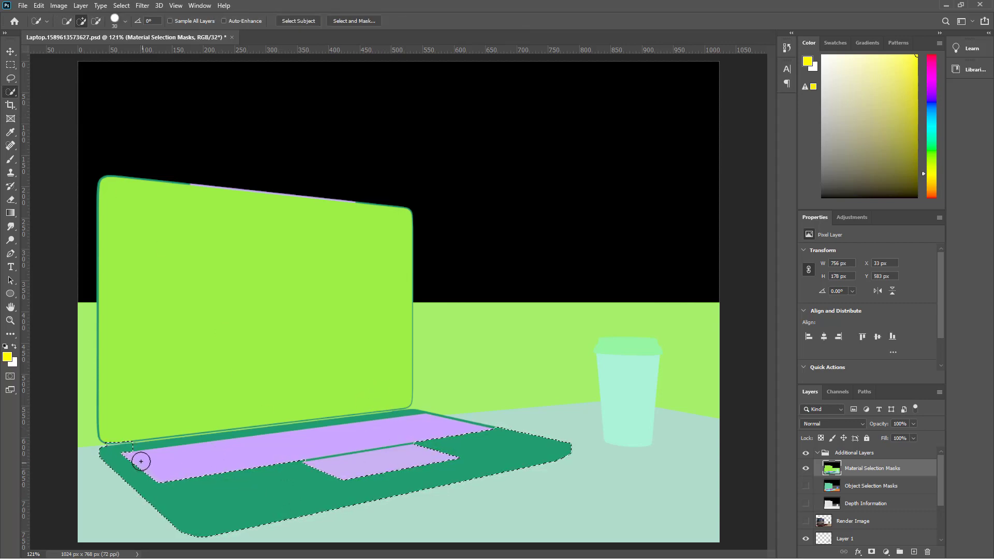
mouse_move(141, 461)
left_mouse_down()
mouse_move(334, 444)
mouse_move(397, 420)
mouse_move(384, 423)
mouse_move(397, 404)
mouse_move(371, 393)
mouse_move(367, 280)
mouse_move(346, 266)
mouse_move(125, 276)
mouse_move(262, 274)
mouse_move(352, 289)
left_mouse_up()
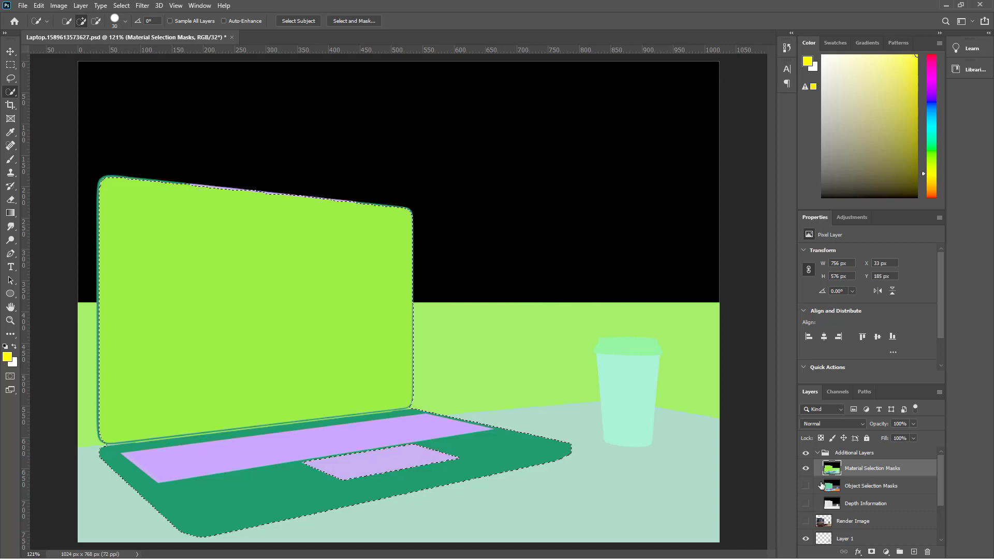
- Hide the Material Selection Masks layer and make Render Image (Reduced Noise) active, keeping the laptop selection
left_click(806, 468)
scroll(852, 505, "down", 2)
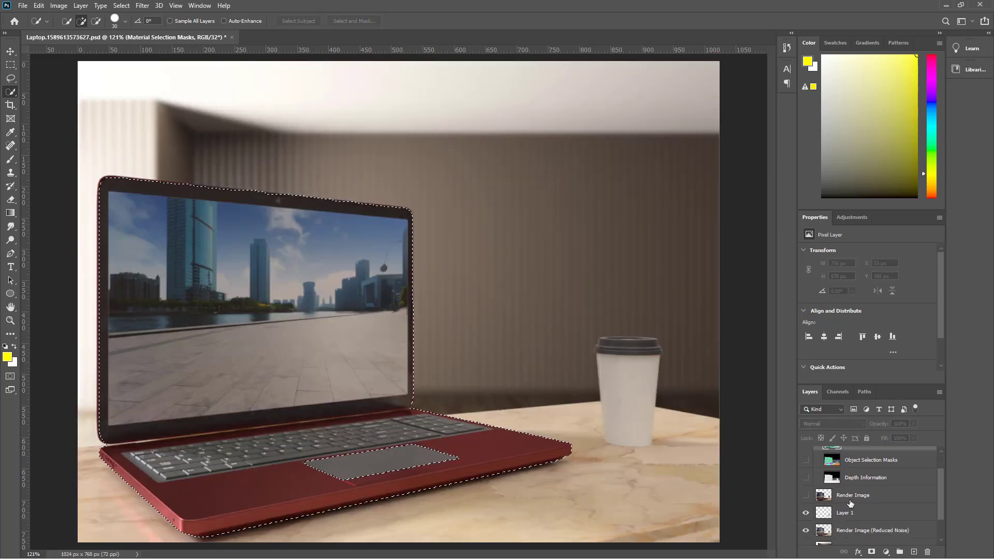
left_click(870, 532)
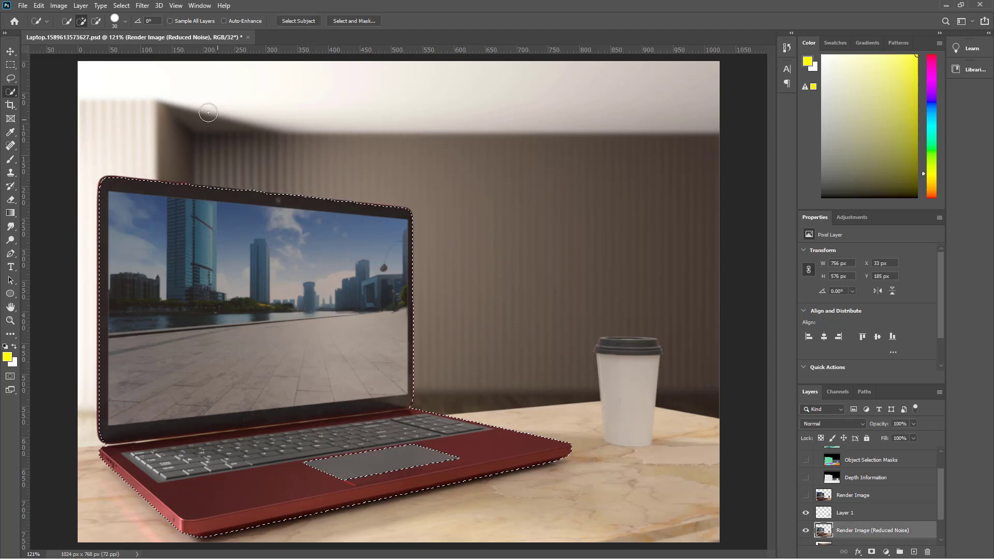
- Apply a Hue/Saturation adjustment to the selected laptop with Hue -8, Saturation +20 and Lightness -18
left_click(58, 6)
mouse_move(103, 32)
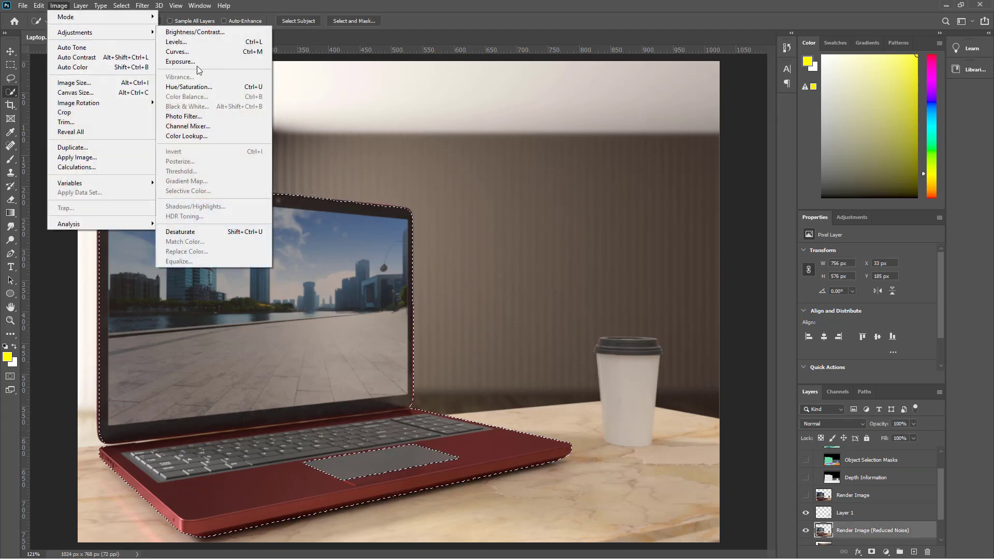
left_click(189, 87)
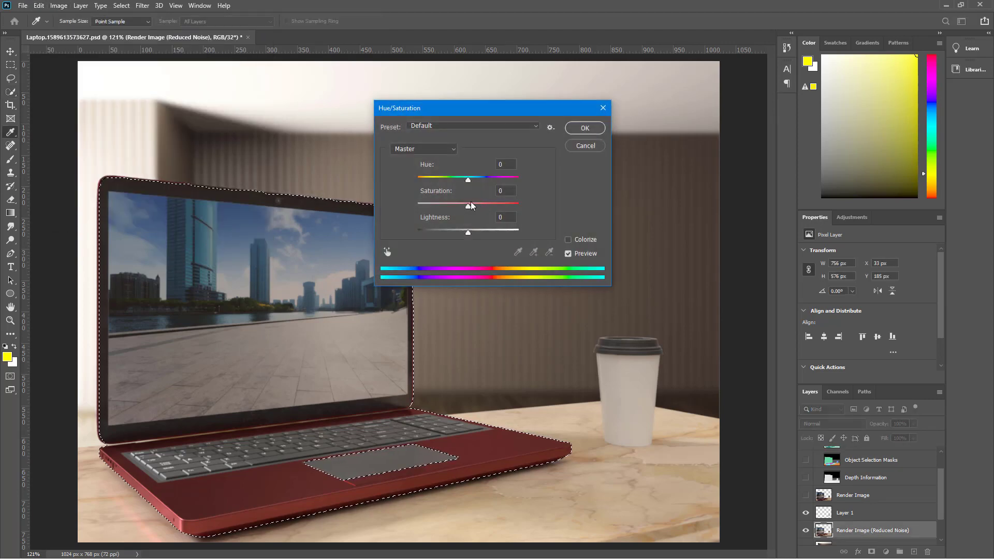
left_click_drag(471, 203, 475, 206)
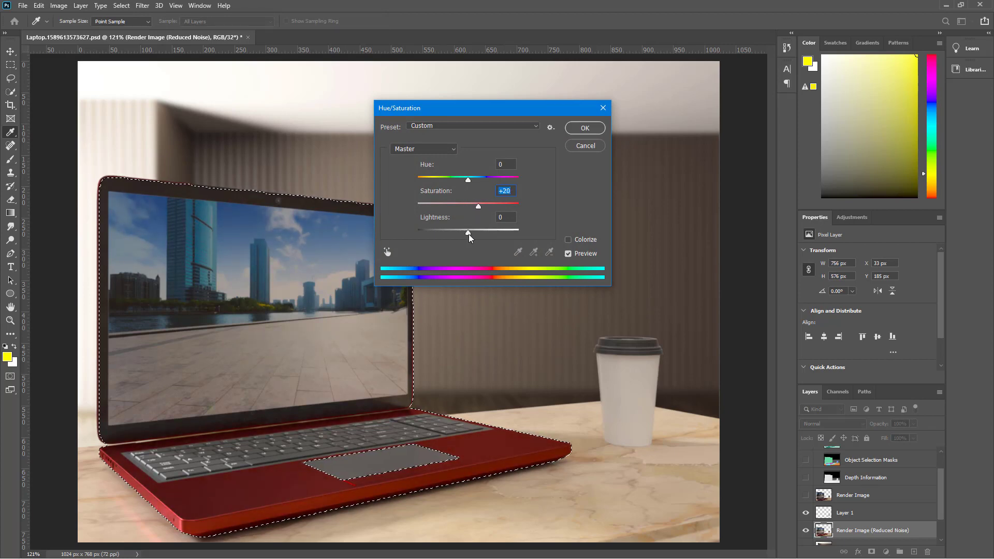
left_click_drag(470, 236, 460, 236)
mouse_move(468, 182)
left_mouse_down()
mouse_move(478, 182)
mouse_move(464, 181)
left_mouse_up()
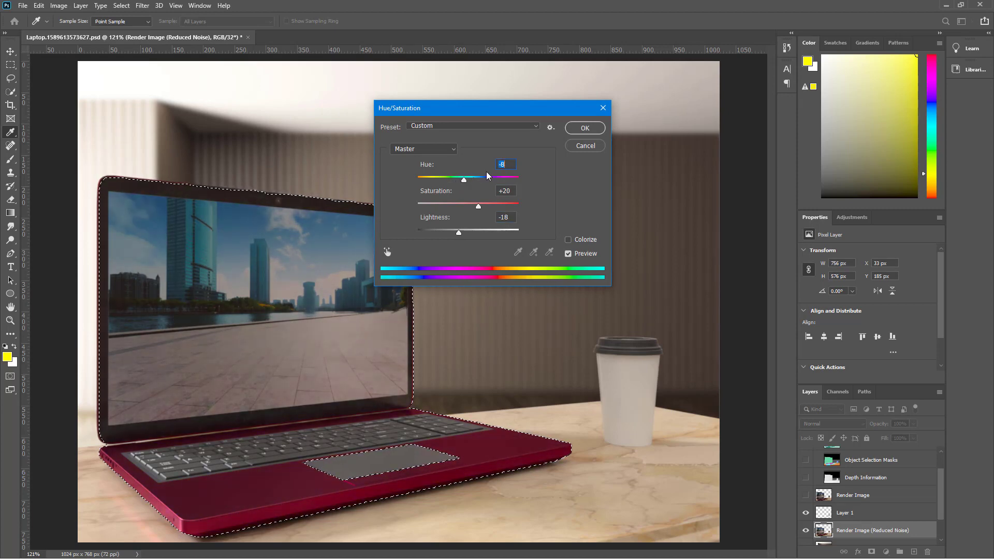
left_click(584, 127)
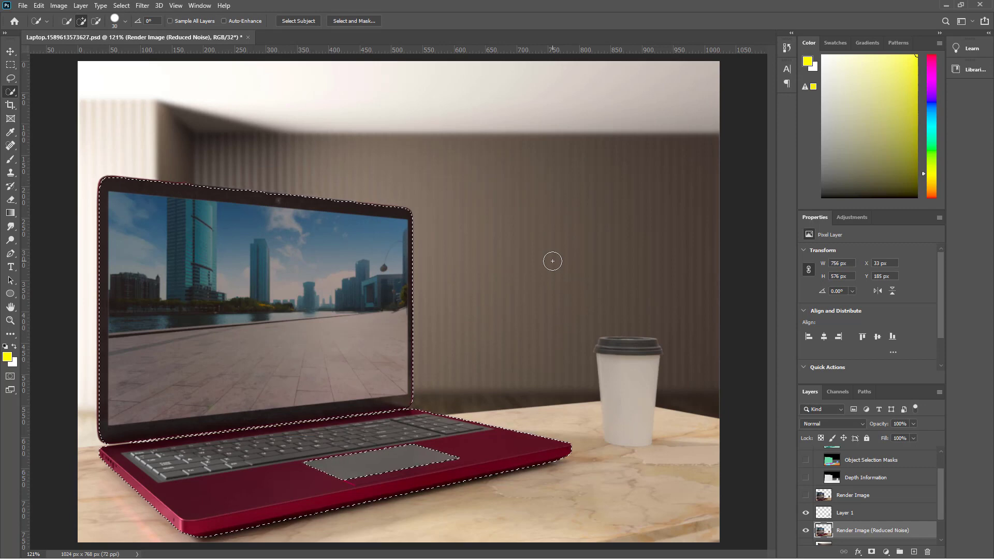
- Deselect the laptop and collapse the Additional Layers group
key("ctrl+d")
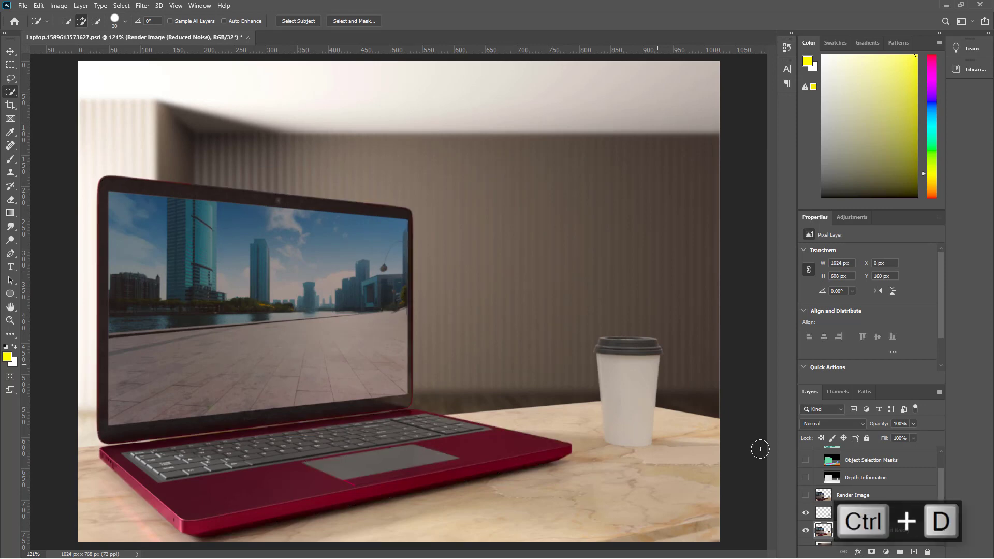
scroll(893, 491, "up", 1)
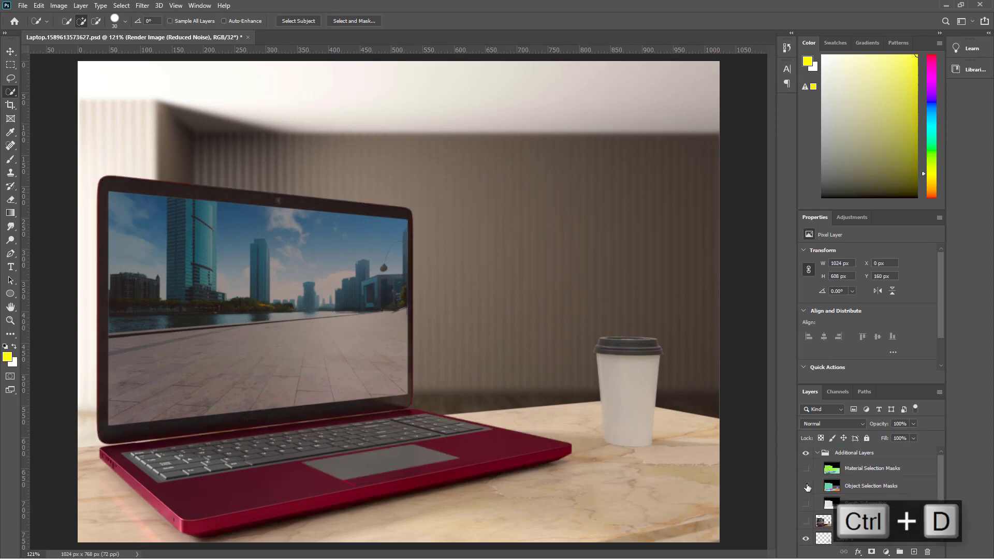
left_click(818, 455)
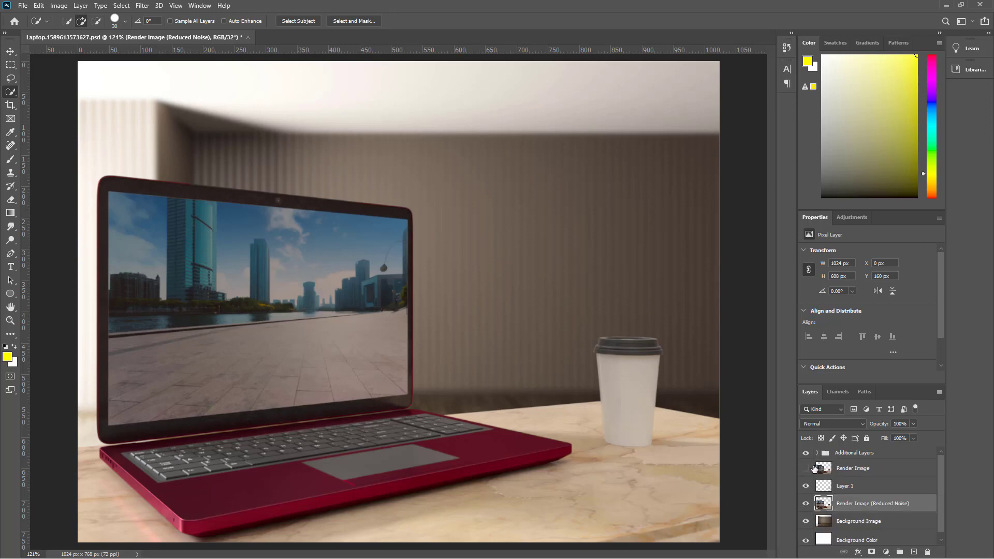